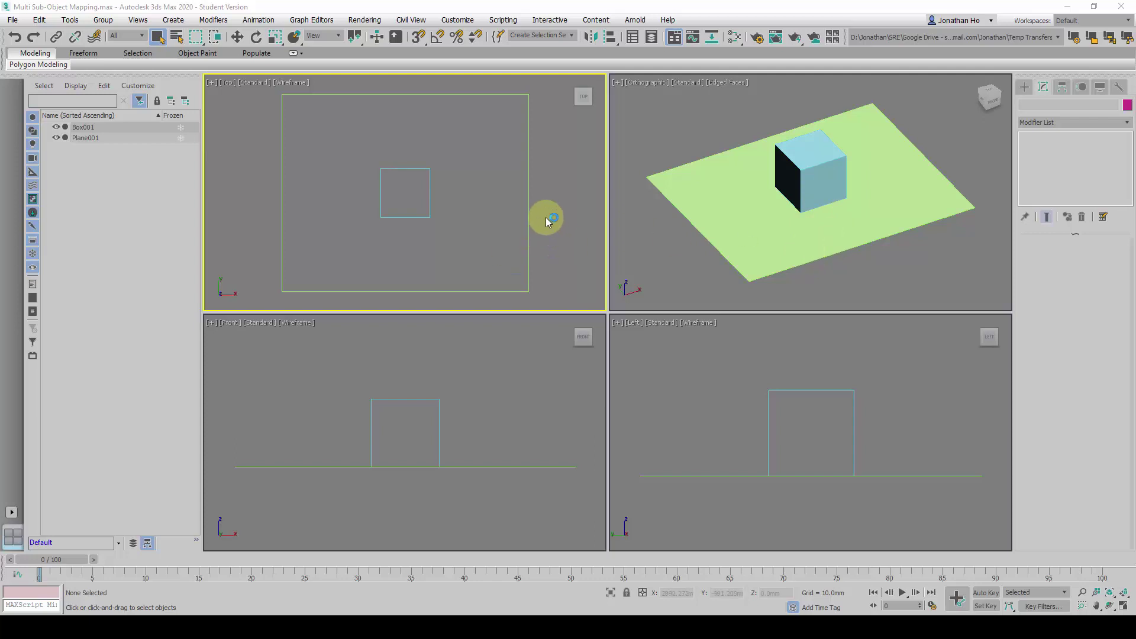
Reopen the Slate Material Editor from the main toolbar
left_click(734, 37)
left_click(706, 89)
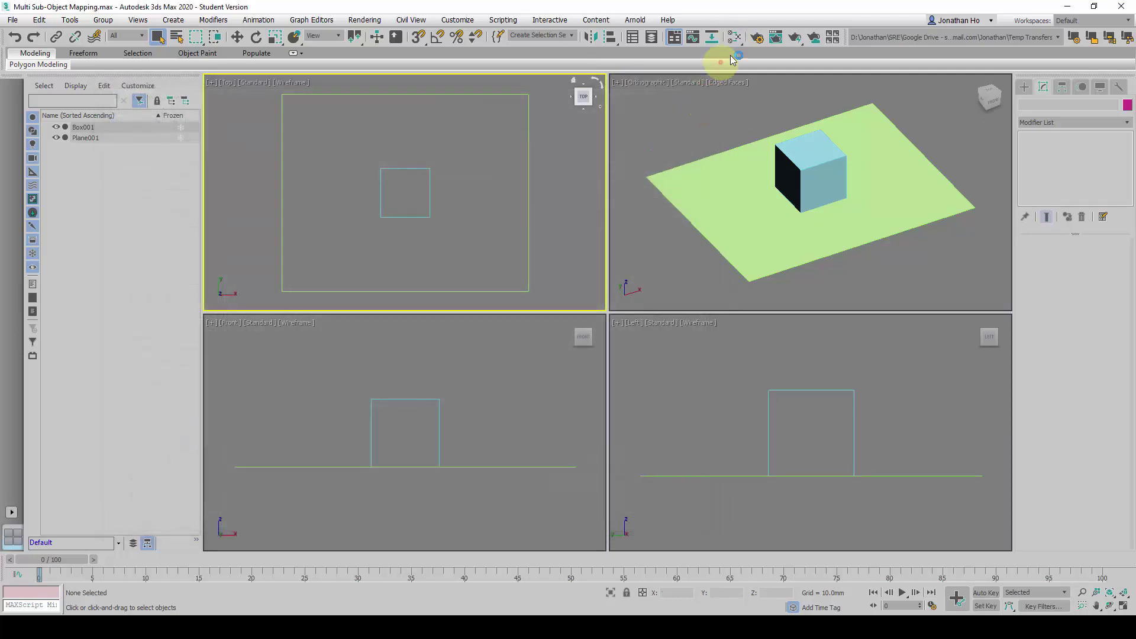
left_click(734, 36)
left_click(642, 157)
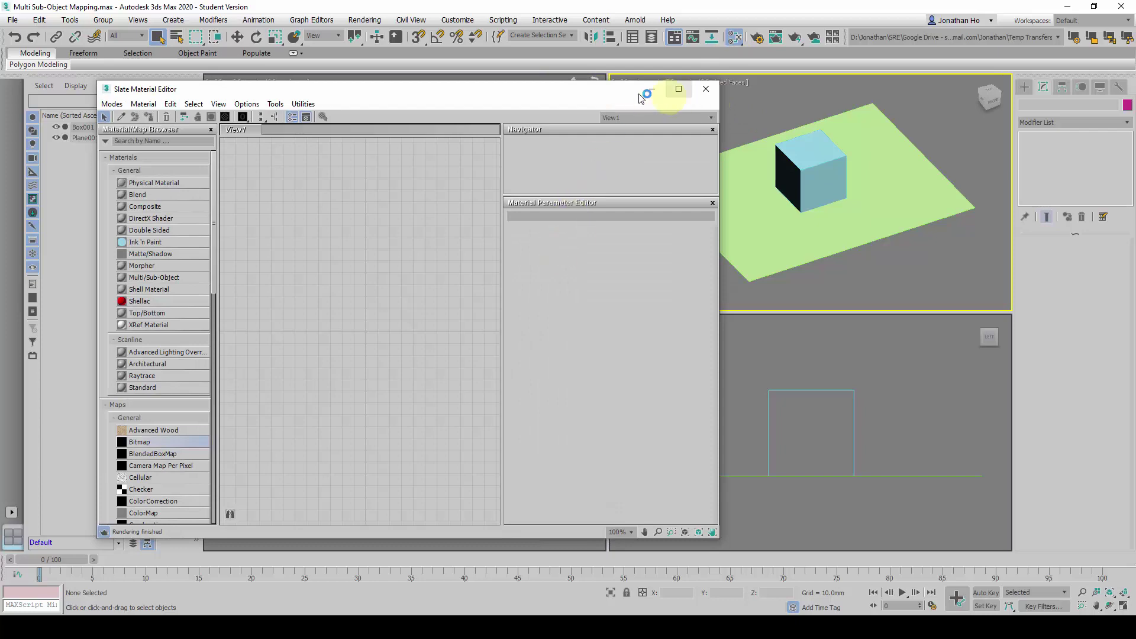
left_click(706, 89)
left_click(736, 39)
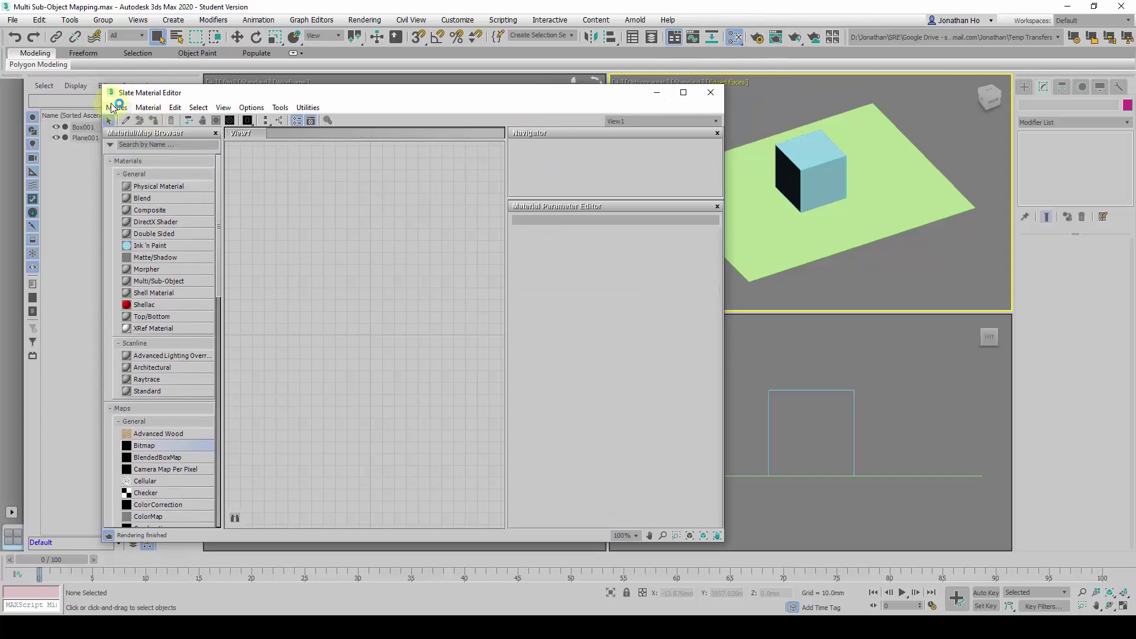
Choose Modes > Compact Material Editor to get the sample-sphere layout
left_click(115, 107)
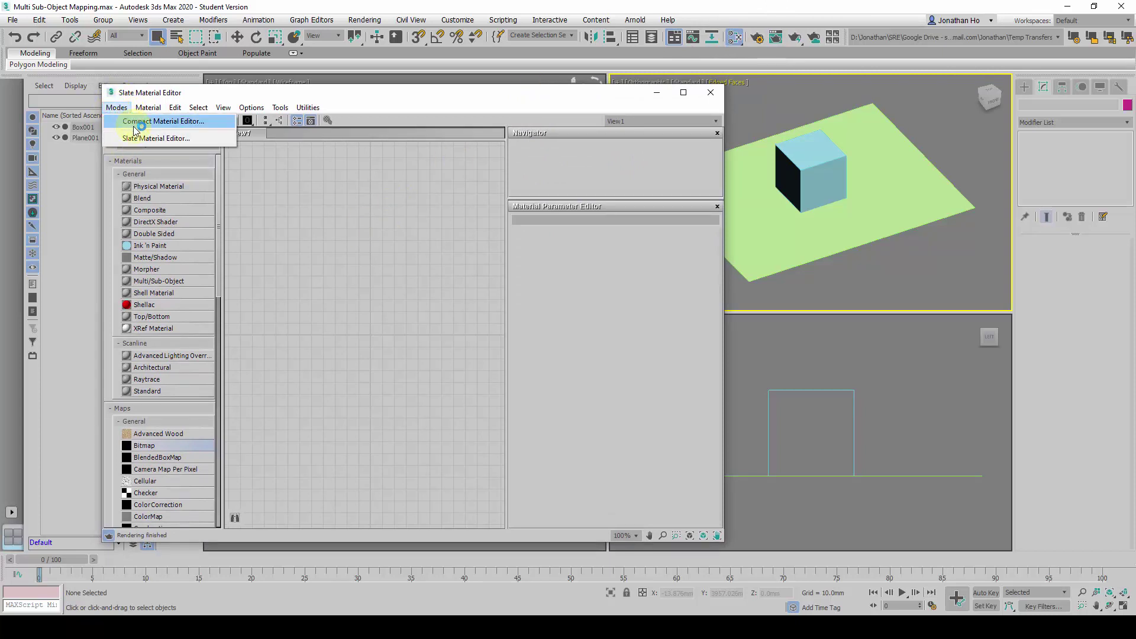
left_click(204, 122)
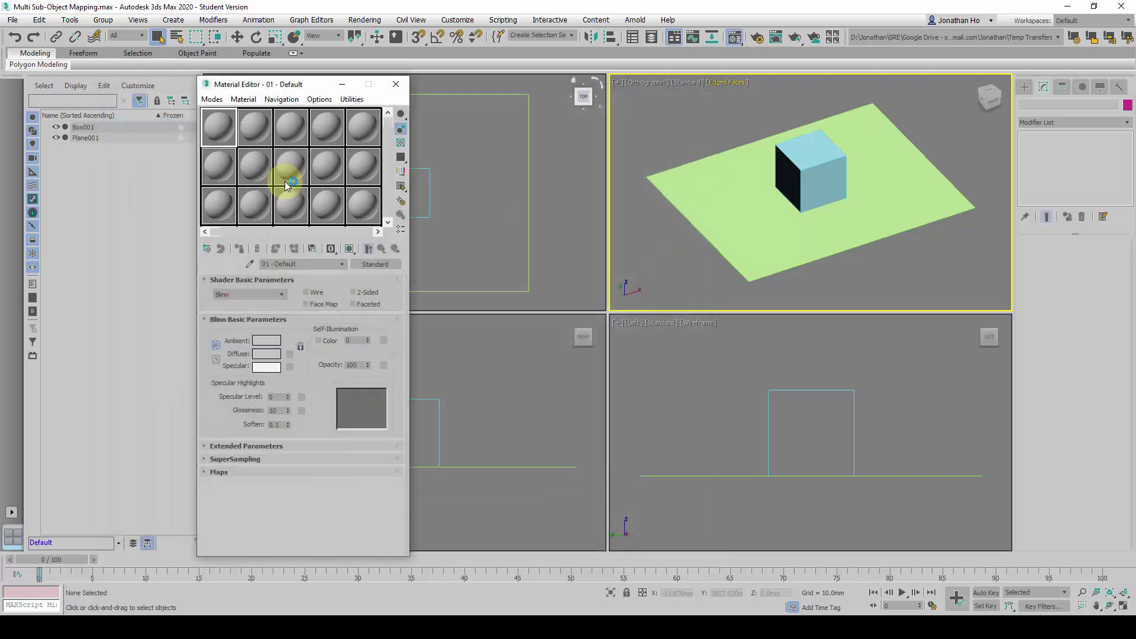
left_click(213, 99)
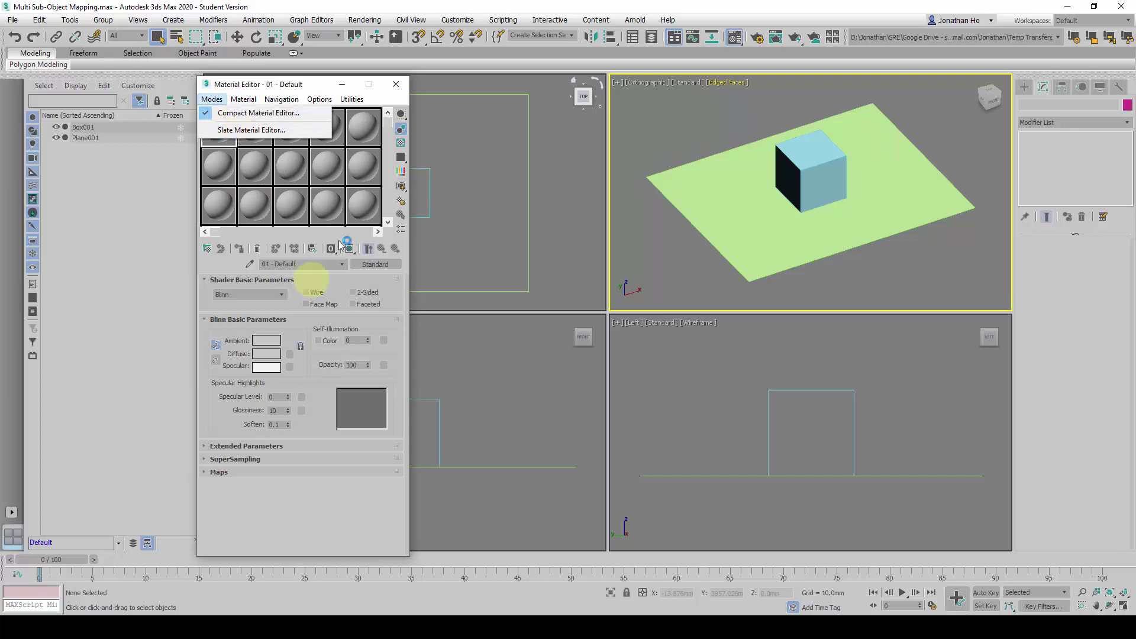
left_click(317, 83)
left_click_drag(313, 84, 306, 84)
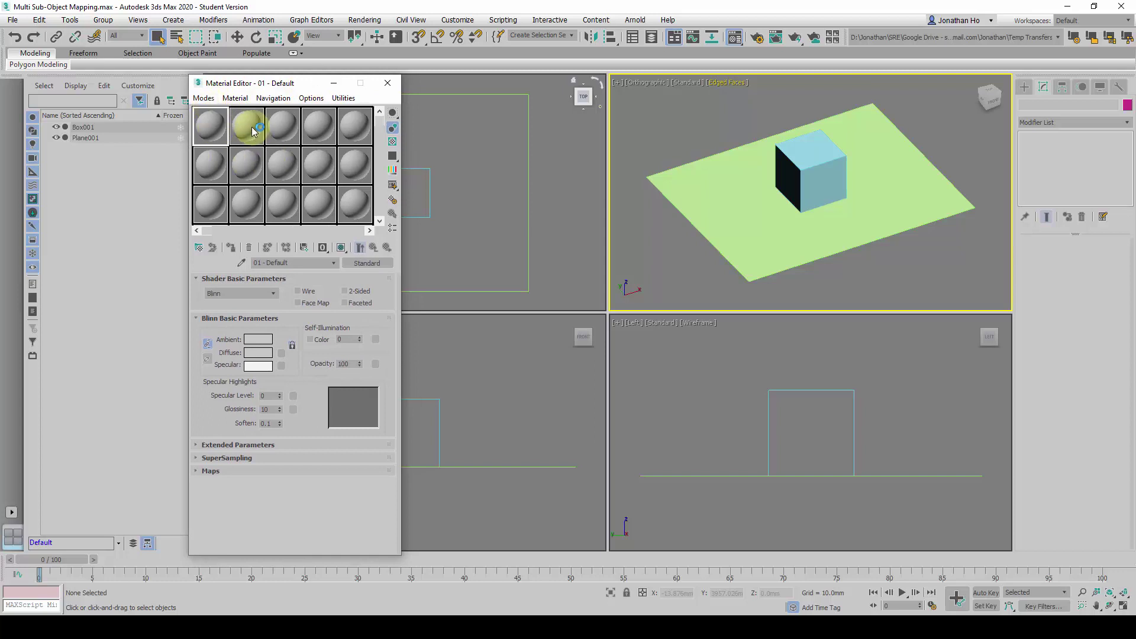
left_click(212, 100)
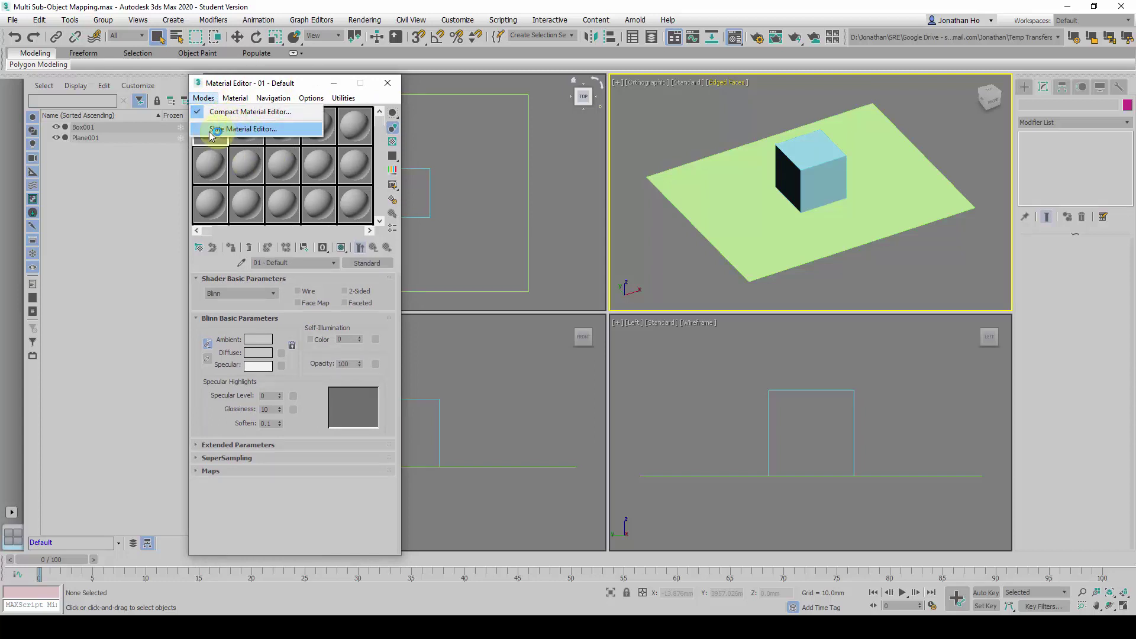
Switch back to the Slate Material Editor and collapse the browser's material and map groups
left_click(285, 130)
left_click_drag(355, 94, 334, 89)
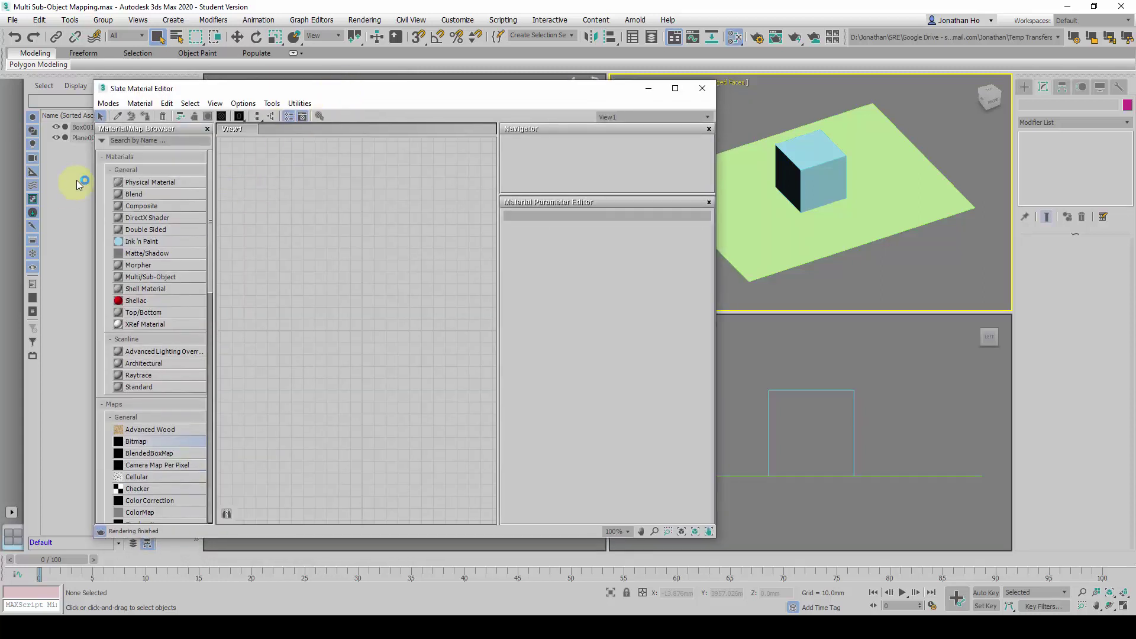
left_click(115, 170)
left_click(118, 185)
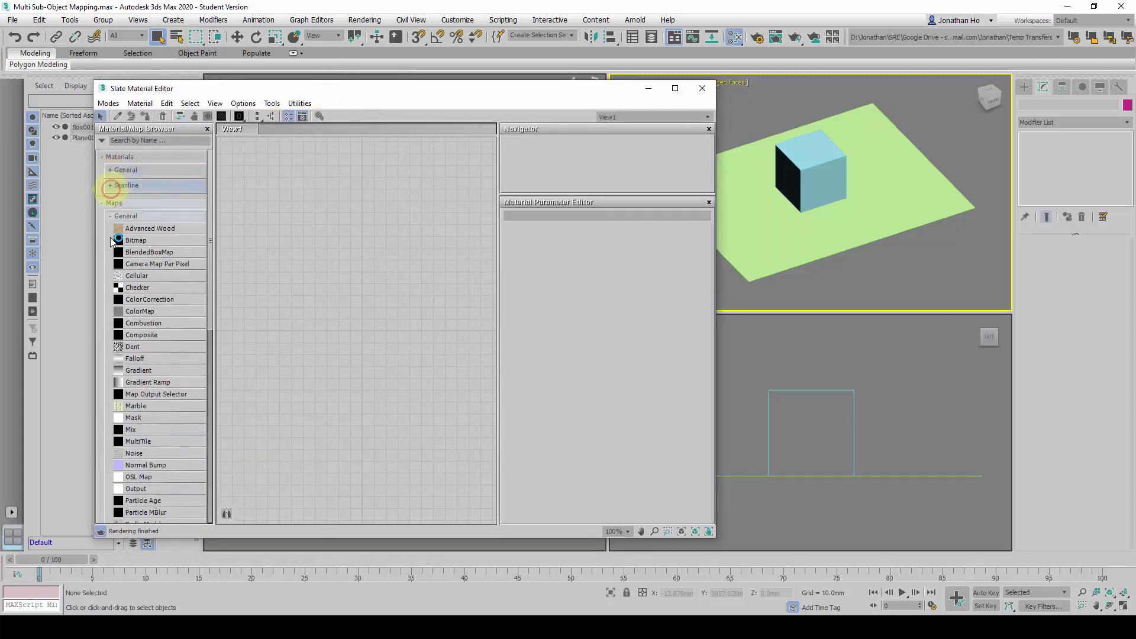
left_click(119, 216)
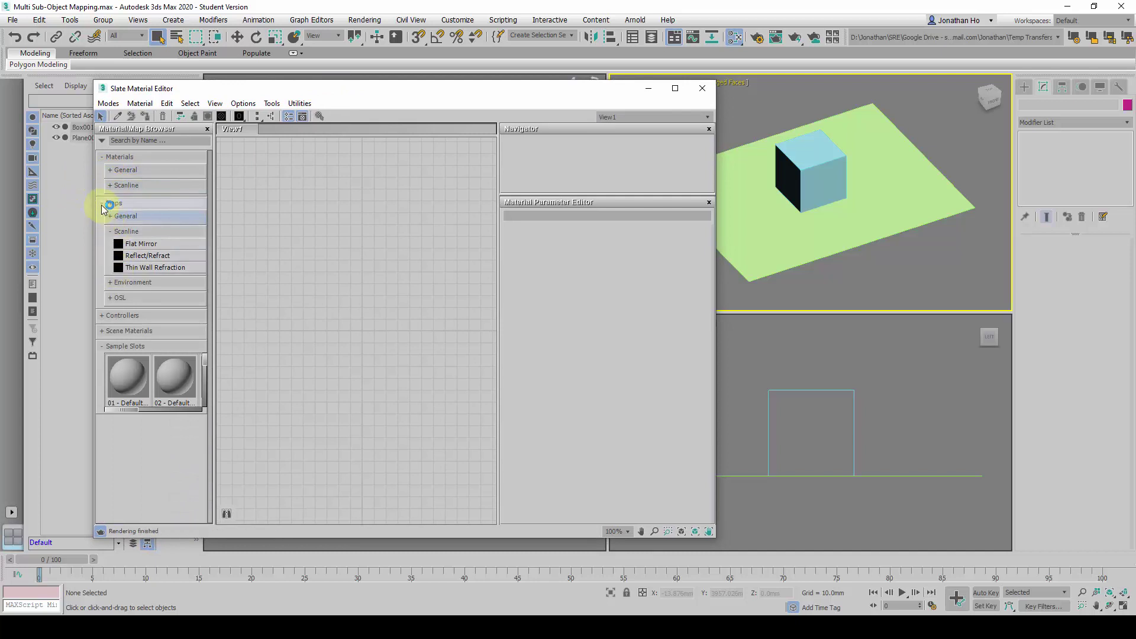
left_click(108, 203)
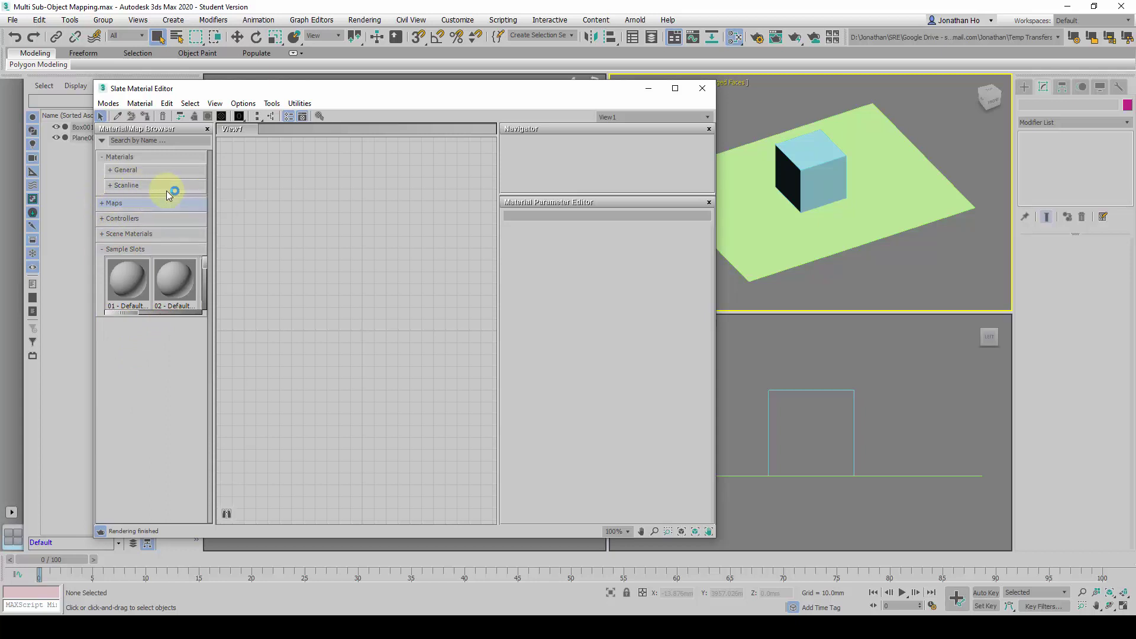
In Rendering > Render Setup, keep Scanline Renderer as the production renderer
left_click(372, 21)
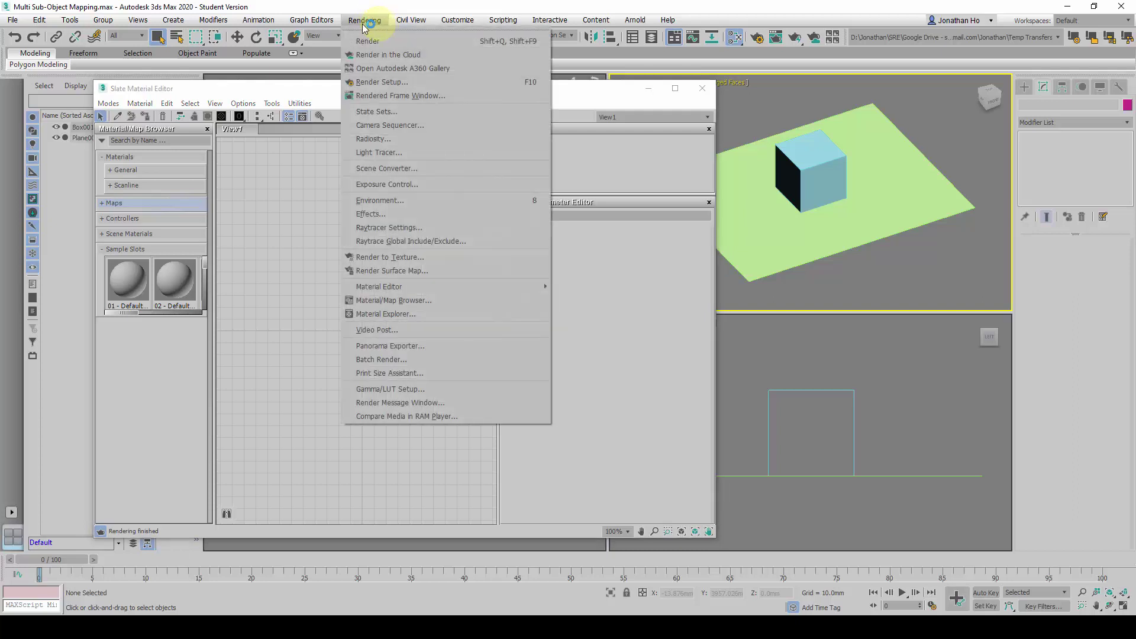
left_click(412, 83)
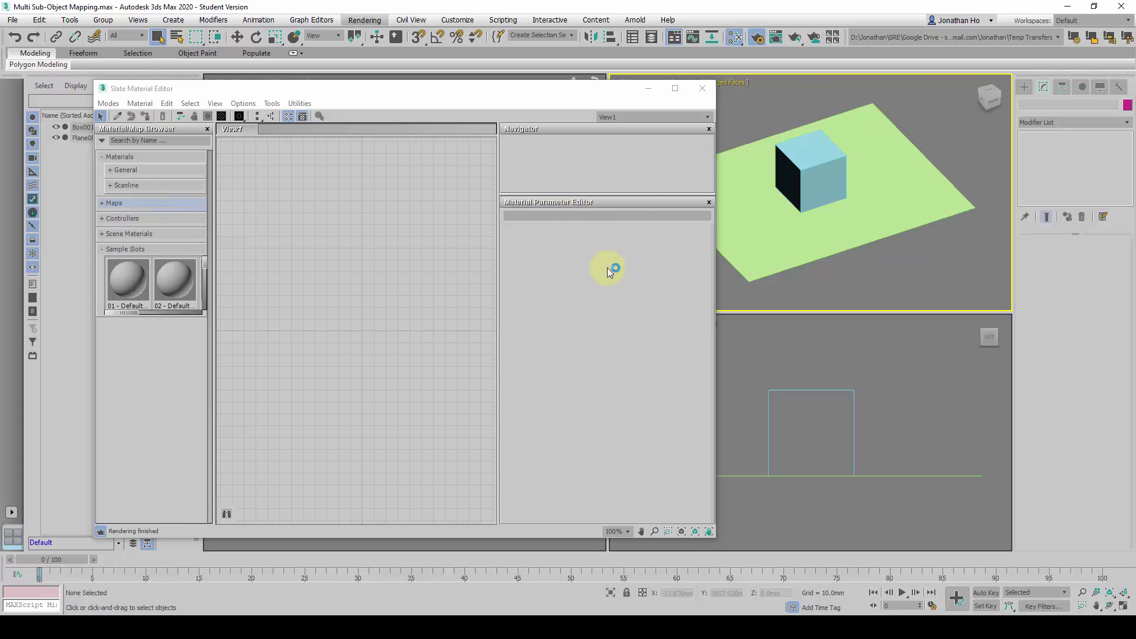
left_click_drag(878, 113, 719, 124)
left_click(704, 176)
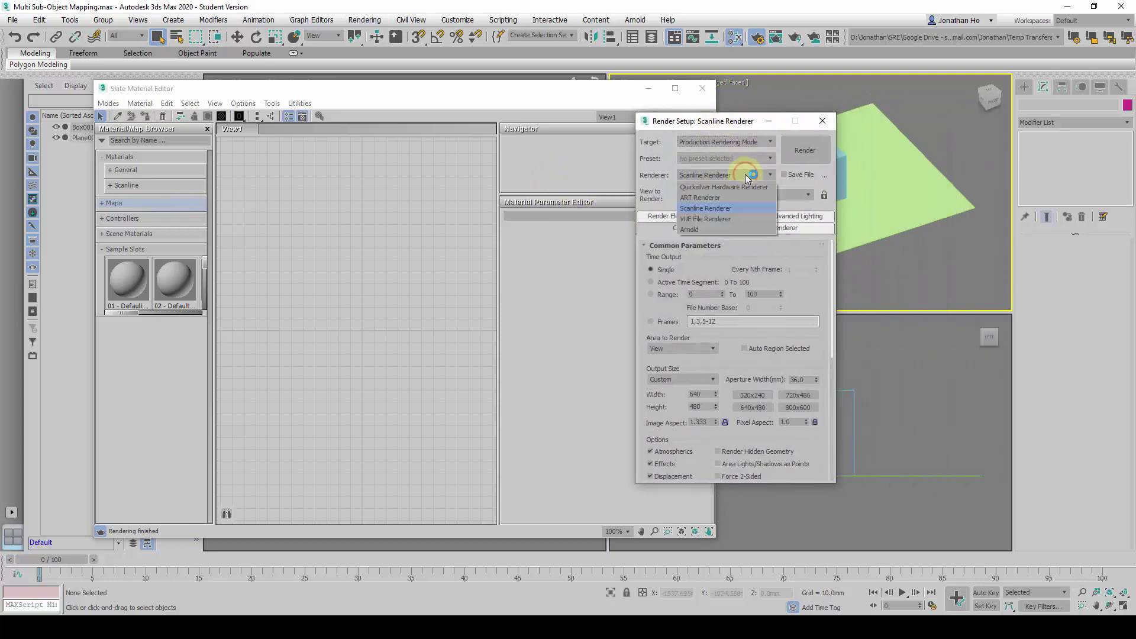
left_click(735, 210)
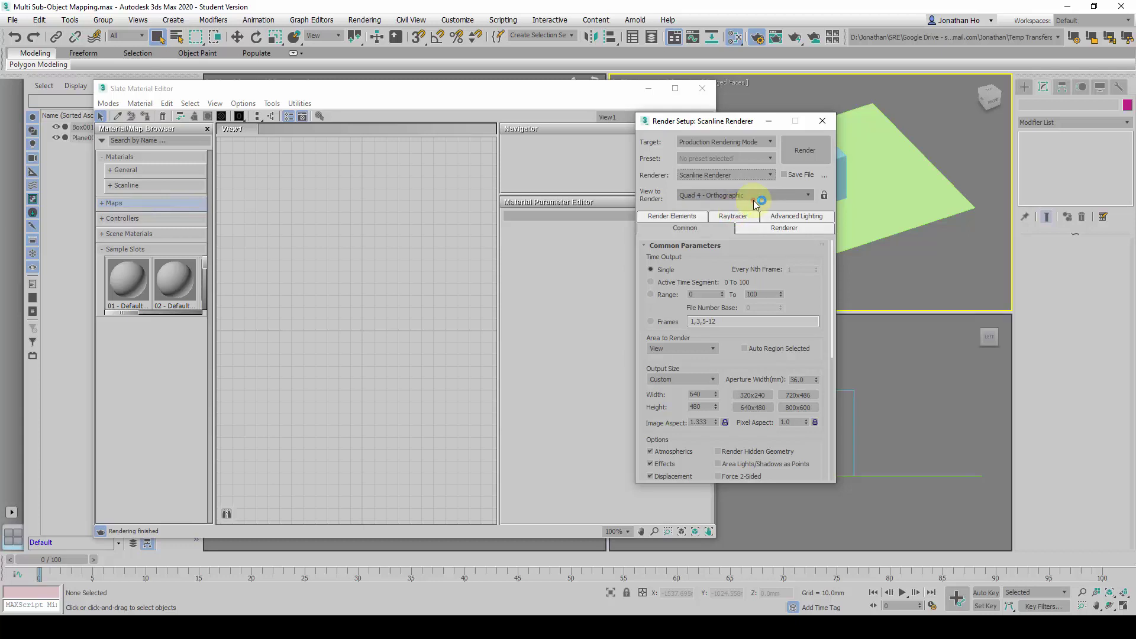
Close Render Setup and drag a Scanline Standard material into View1
left_click(825, 123)
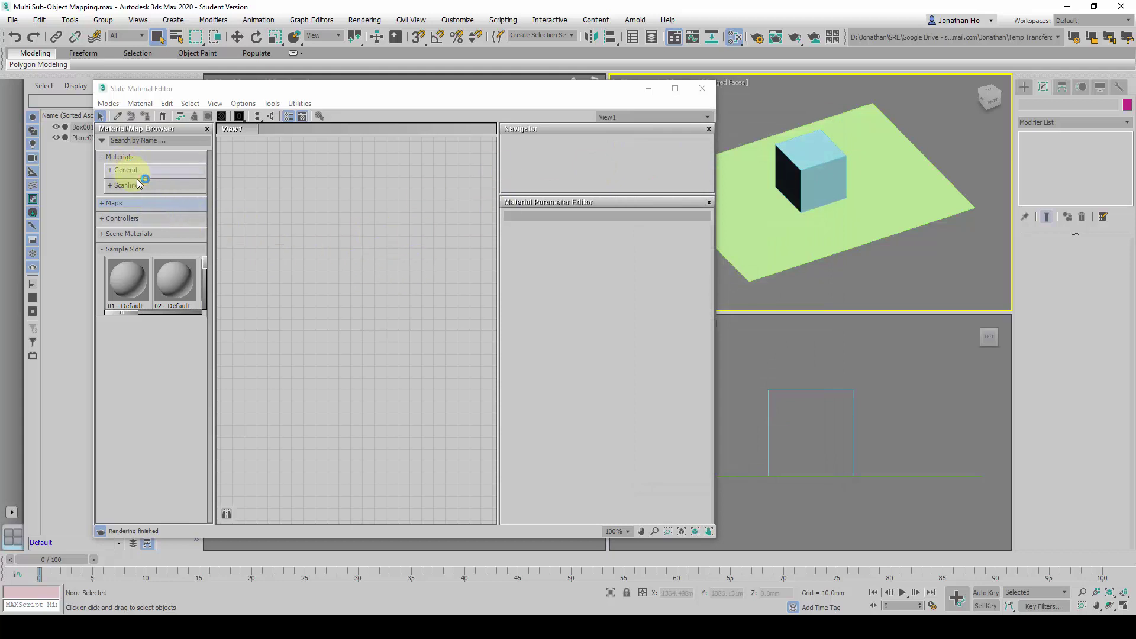
left_click(111, 185)
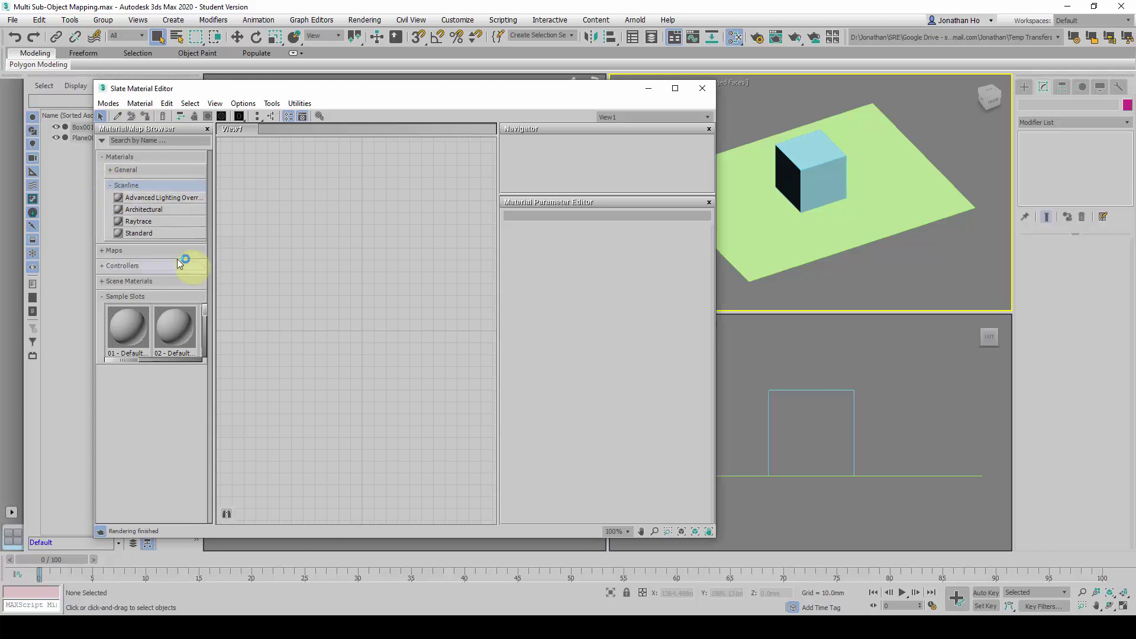
left_click(157, 235)
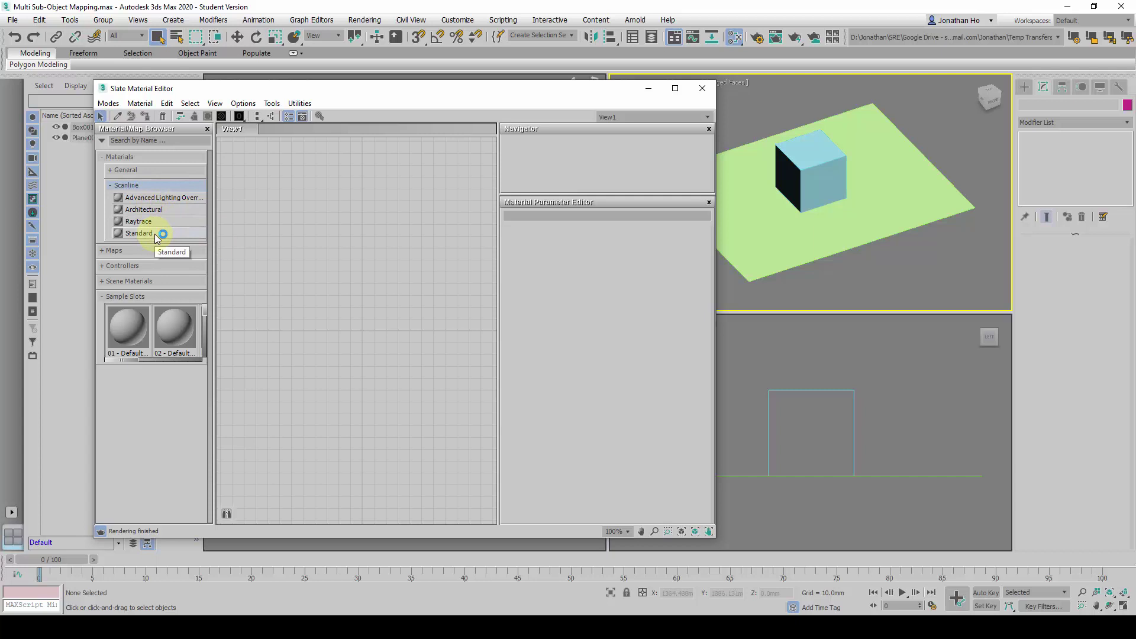
left_click_drag(157, 235, 334, 186)
left_click(338, 233)
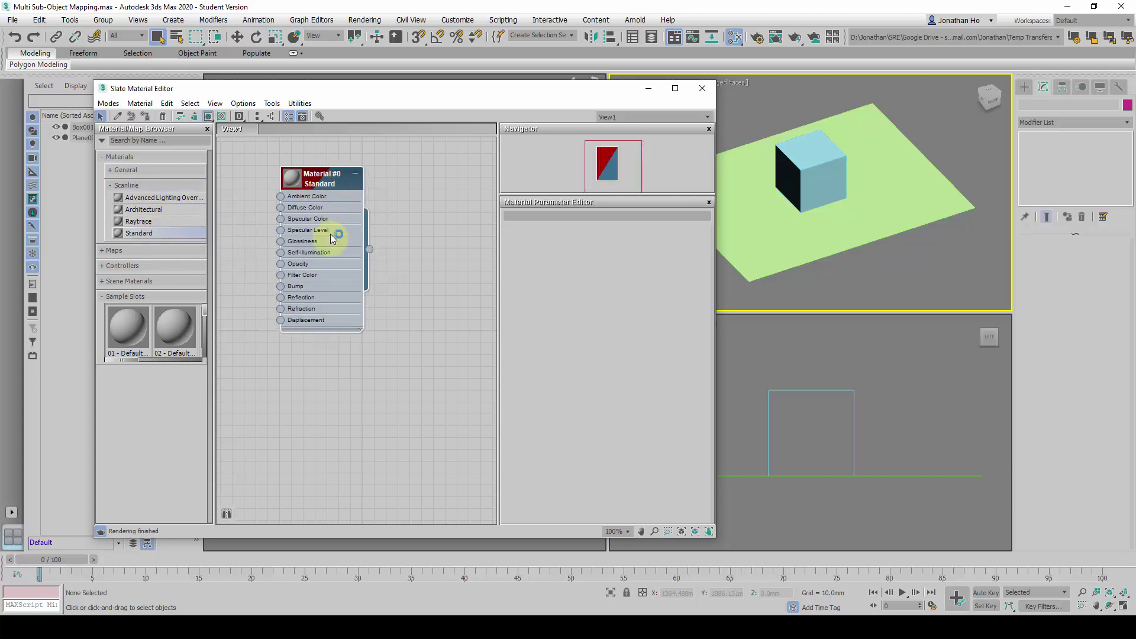
Rename the new Standard material to '1' and expand the Maps group in the browser
left_click(323, 176)
double_click(322, 176)
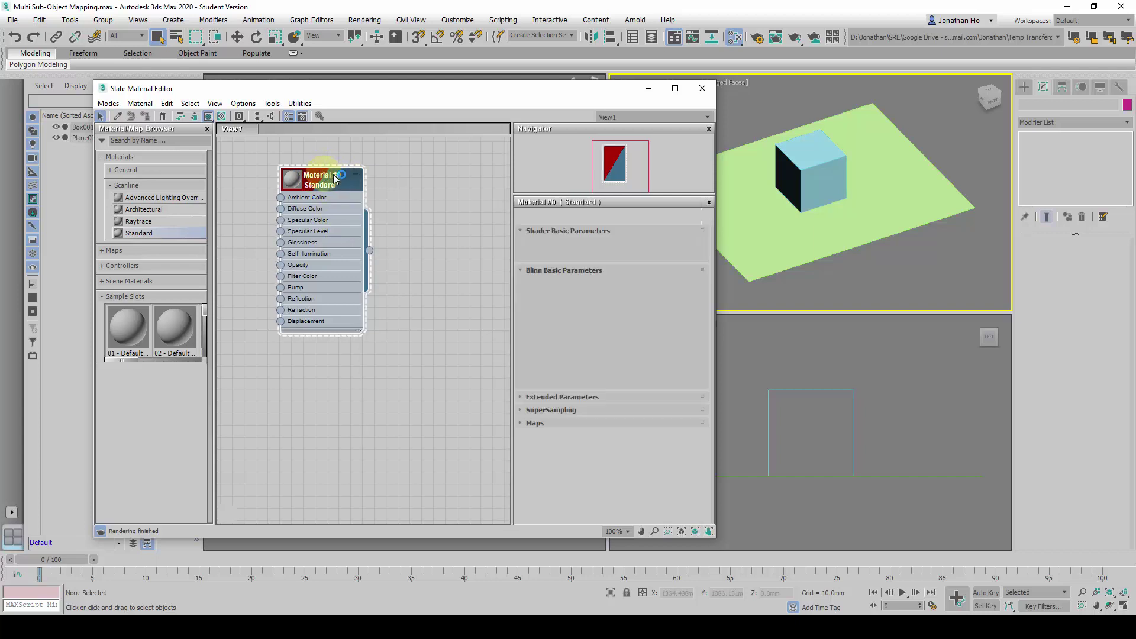
left_click_drag(564, 217, 493, 214)
type("1")
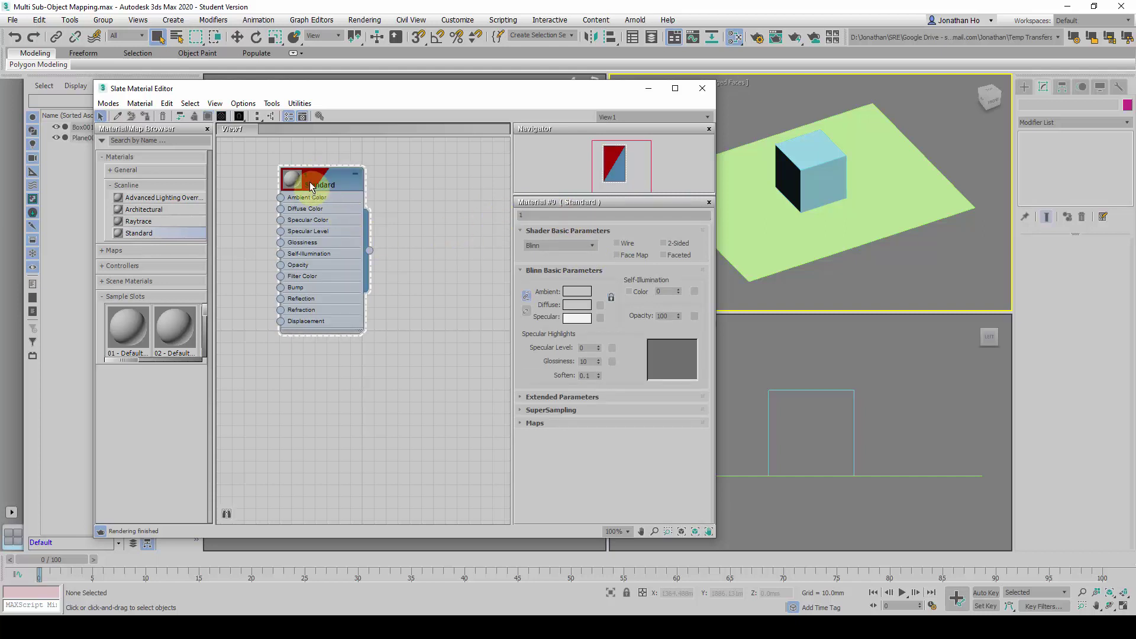
left_click_drag(343, 220, 407, 255)
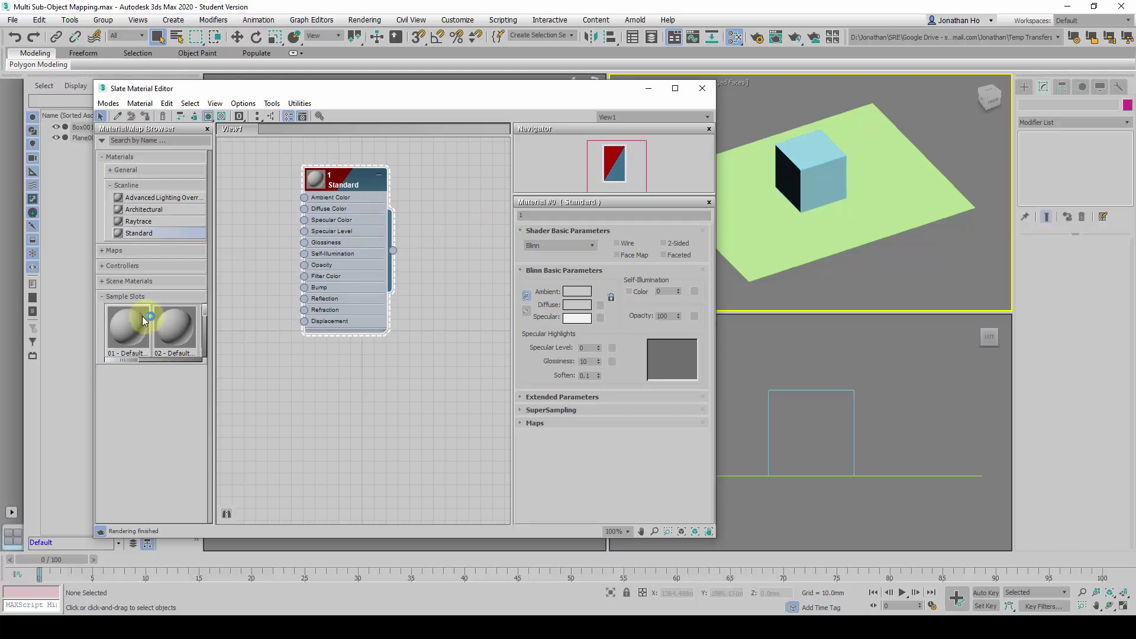
left_click(107, 253)
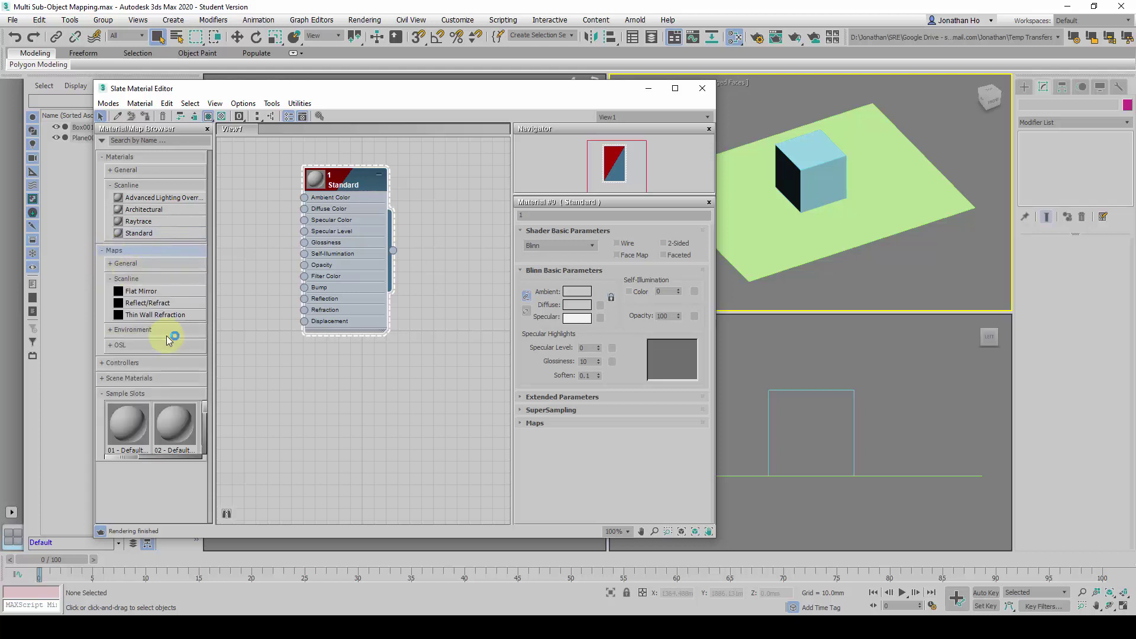
Wire a Bitmap loaded with Poster 01.png into material 1's Diffuse Color
left_click(118, 279)
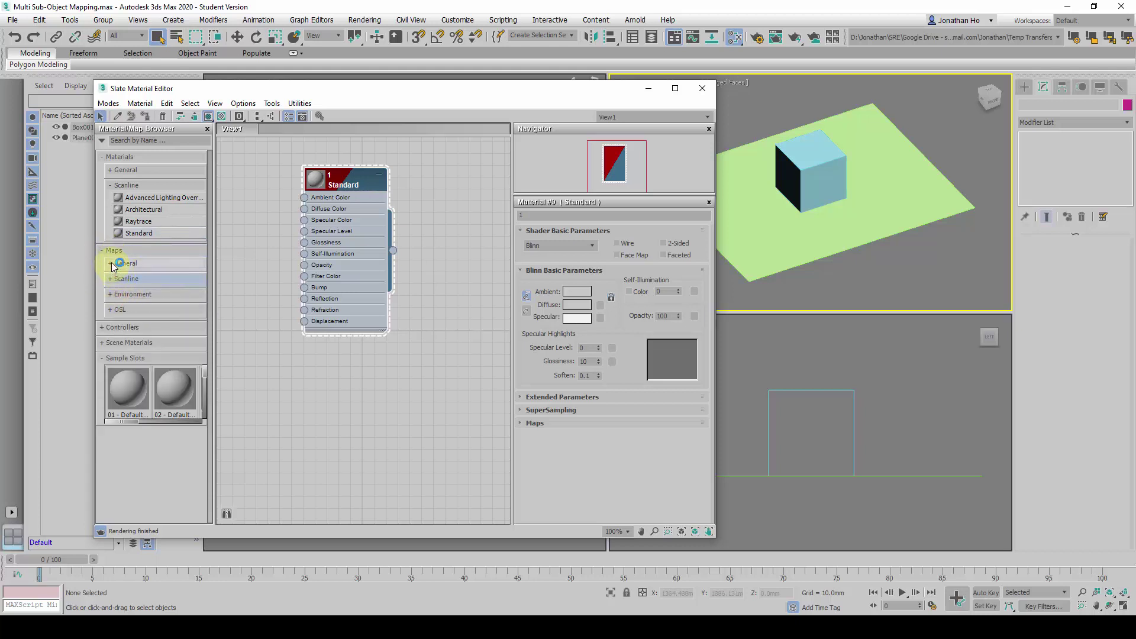
left_click(117, 264)
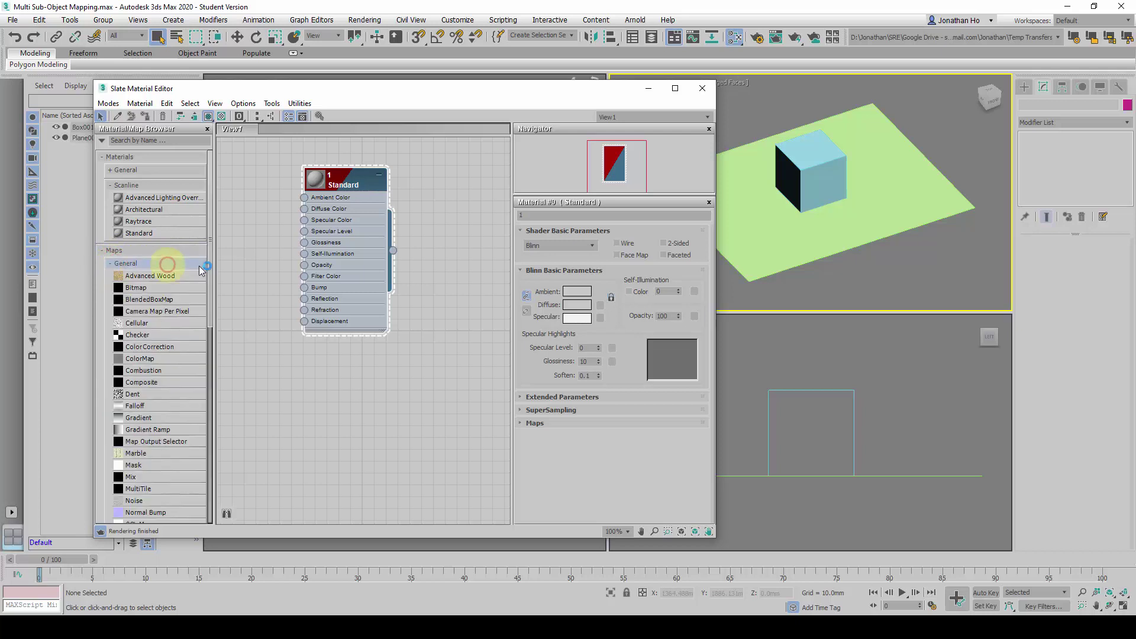
left_click(152, 292)
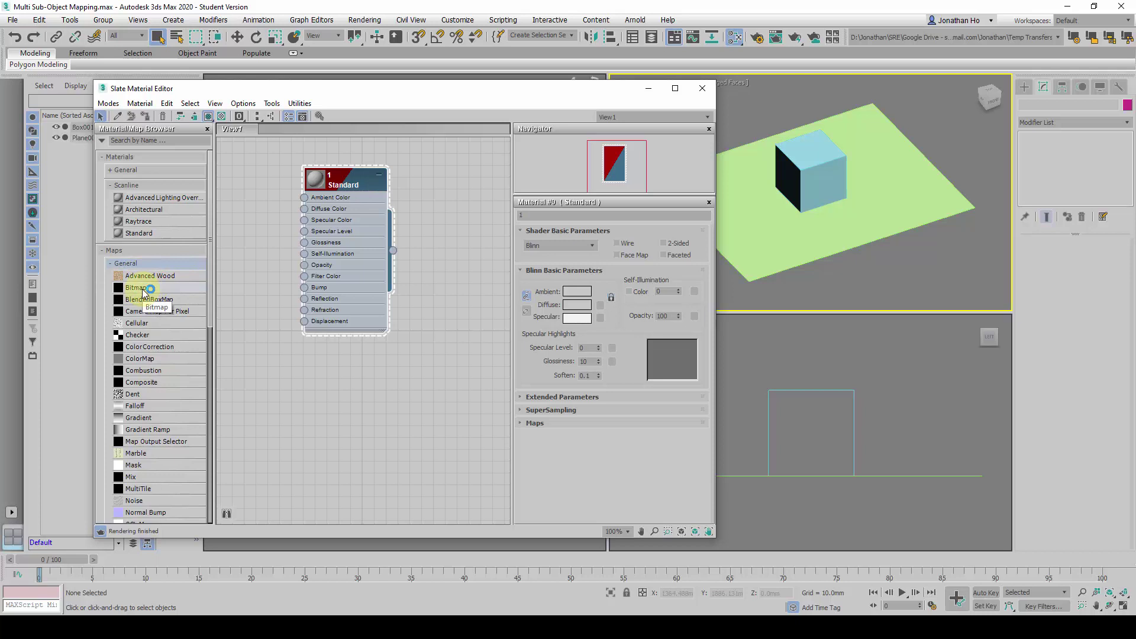
left_click_drag(143, 294, 307, 212)
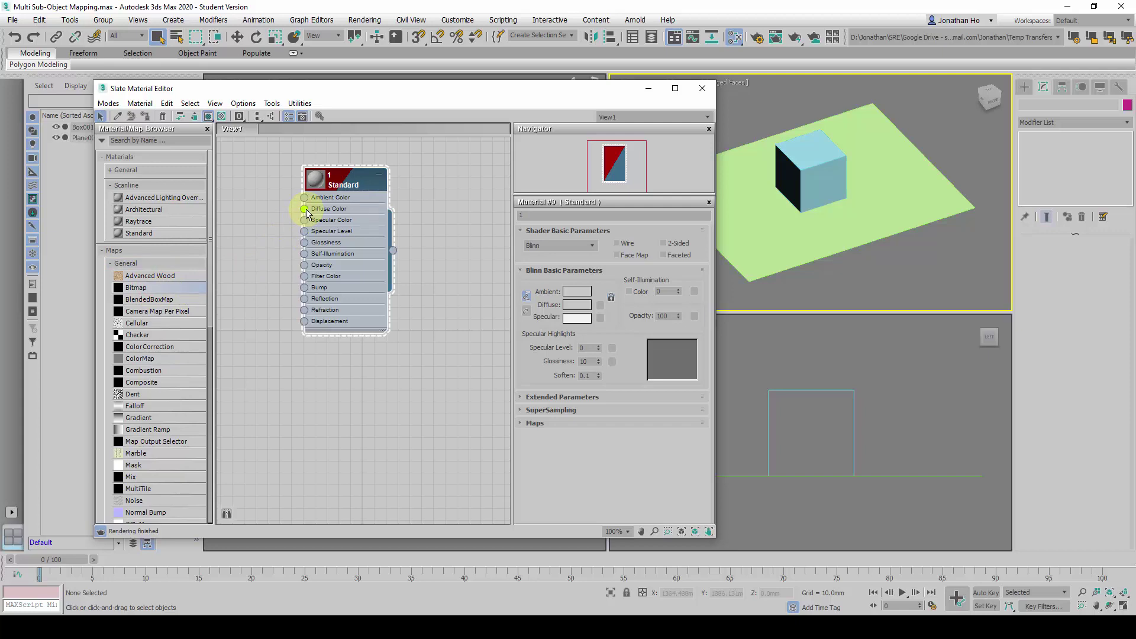
left_click_drag(306, 212, 306, 213)
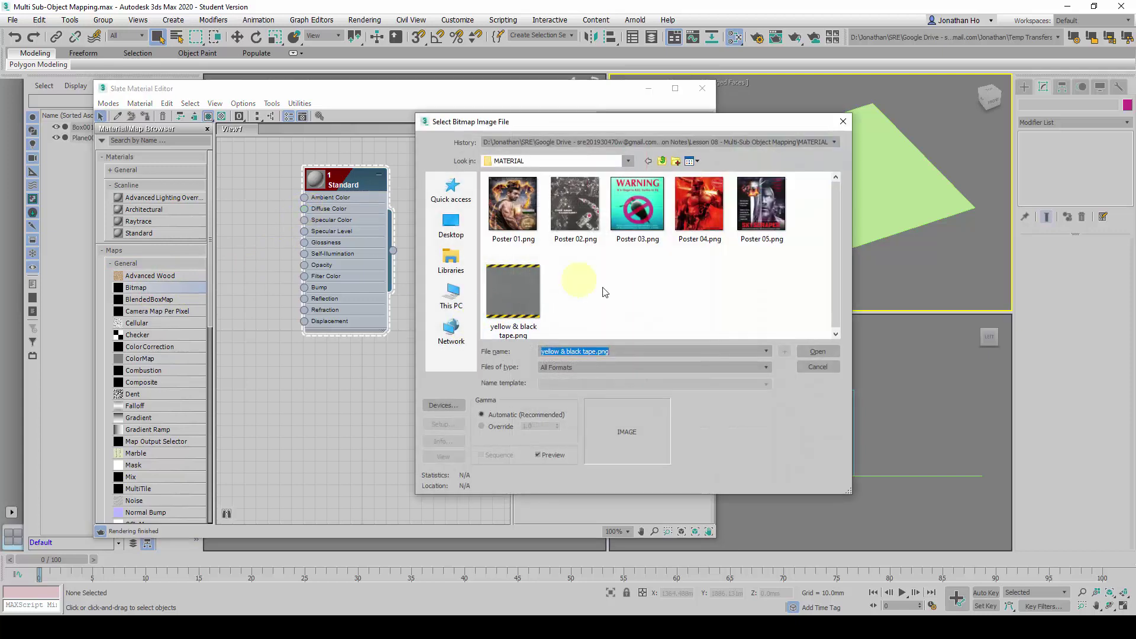
left_click_drag(848, 495, 834, 519)
left_click(645, 299)
left_click(510, 219)
left_click(794, 375)
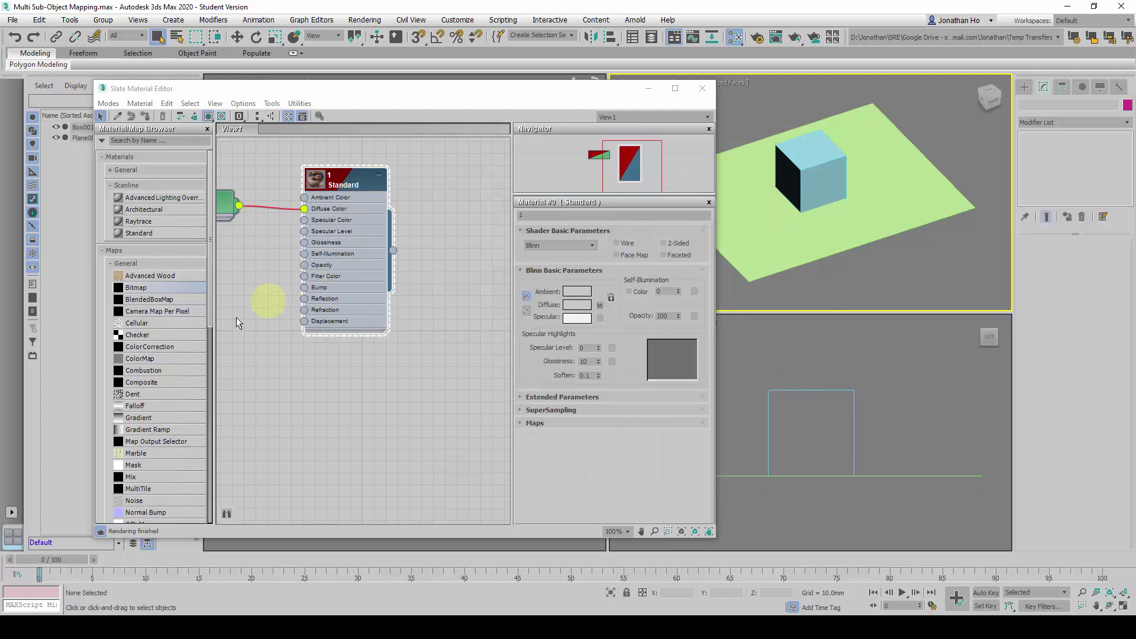
Arrange the Bitmap node beside material 1 in the node view
middle_click_drag(274, 296, 337, 291)
left_click_drag(300, 211, 313, 185)
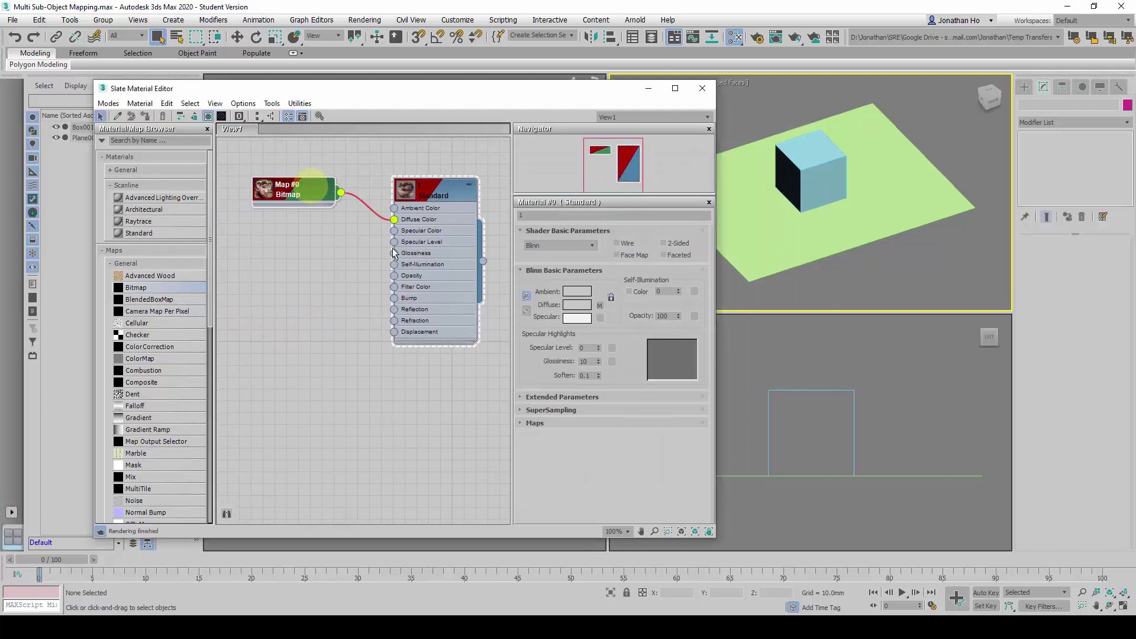
left_click(338, 188)
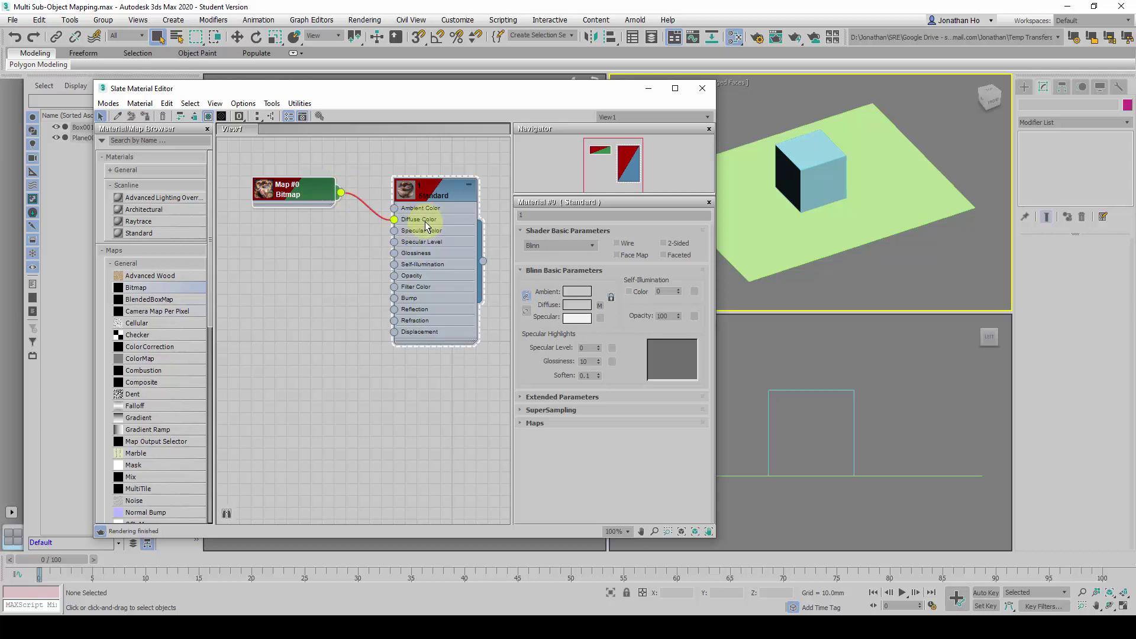
middle_click_drag(343, 344, 312, 329)
scroll(335, 363, "down", 2)
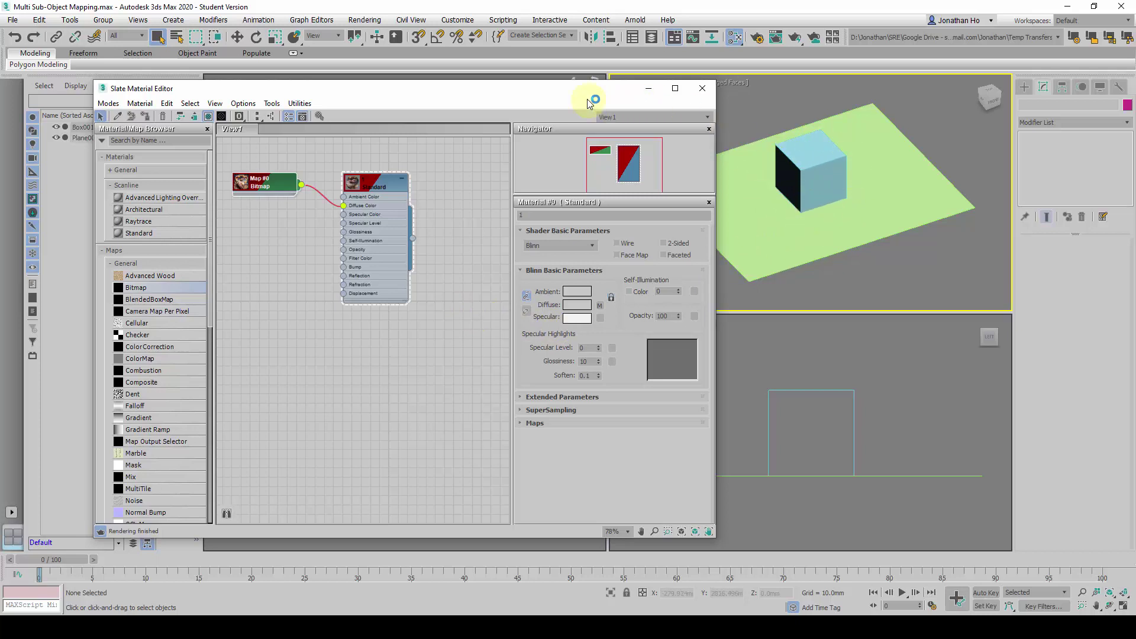
left_click_drag(583, 100, 551, 102)
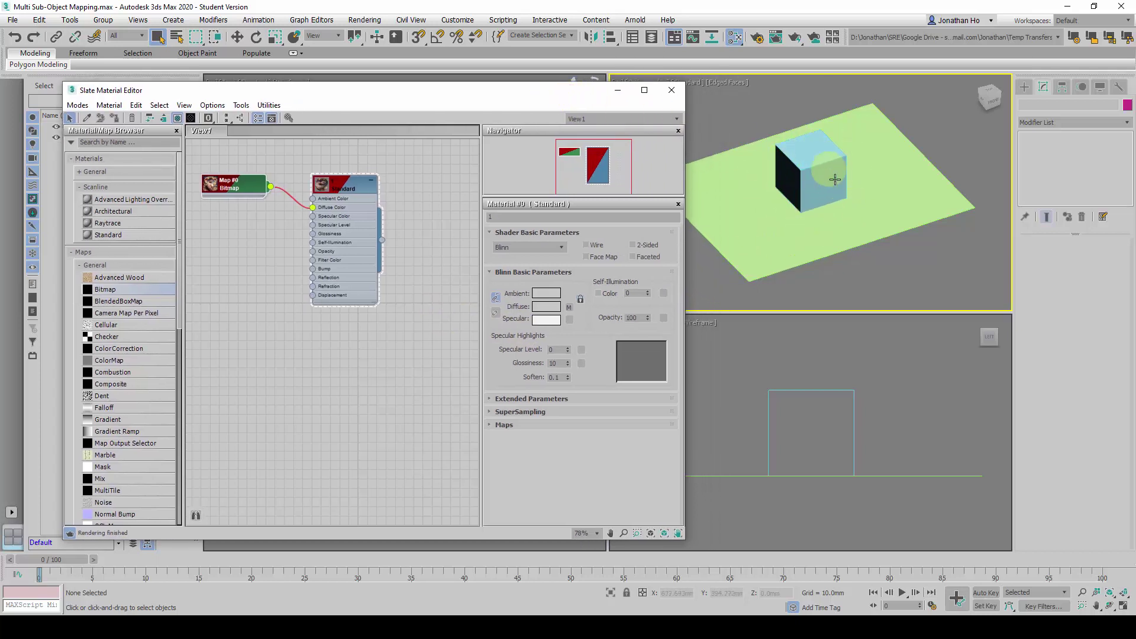
scroll(835, 181, "up", 5)
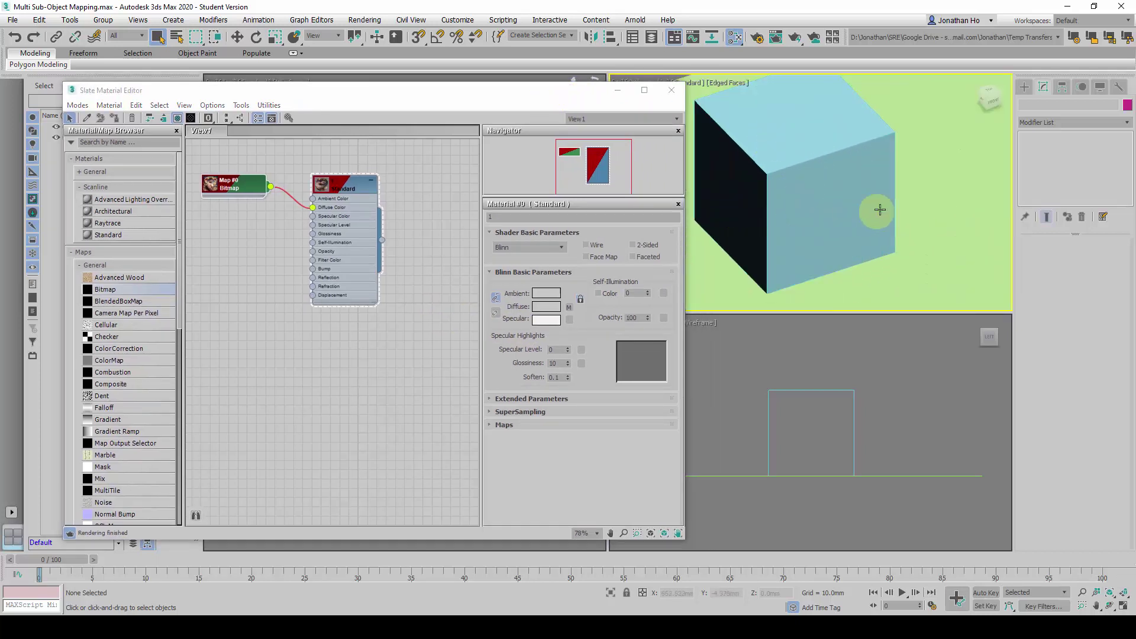
scroll(765, 246, "up", 2)
middle_click_drag(765, 245, 869, 183)
scroll(844, 223, "down", 5)
scroll(869, 221, "up", 3)
scroll(866, 221, "down", 2)
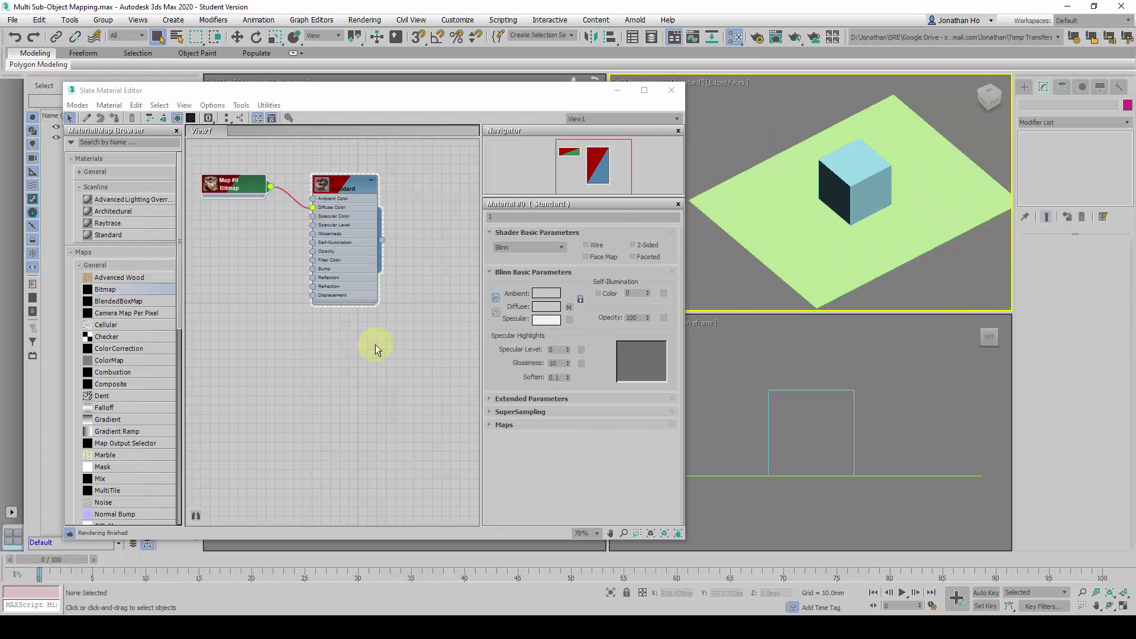
scroll(379, 326, "down", 1)
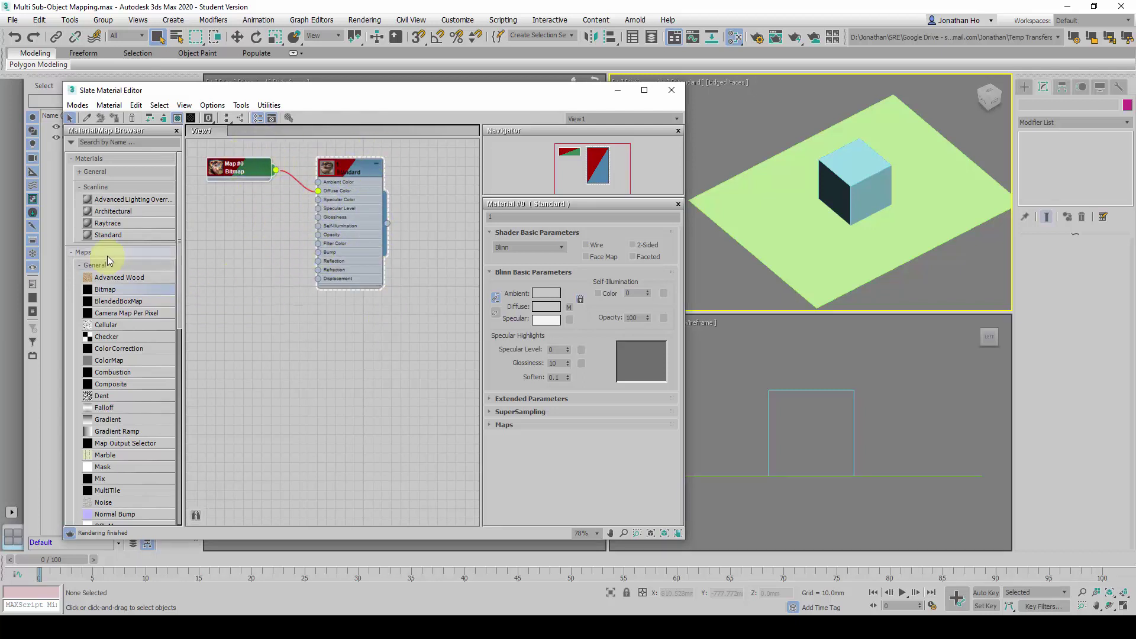
Add Standard material 2 and wire a Bitmap with Poster 02.png to its Diffuse Color
left_click_drag(122, 236, 308, 355)
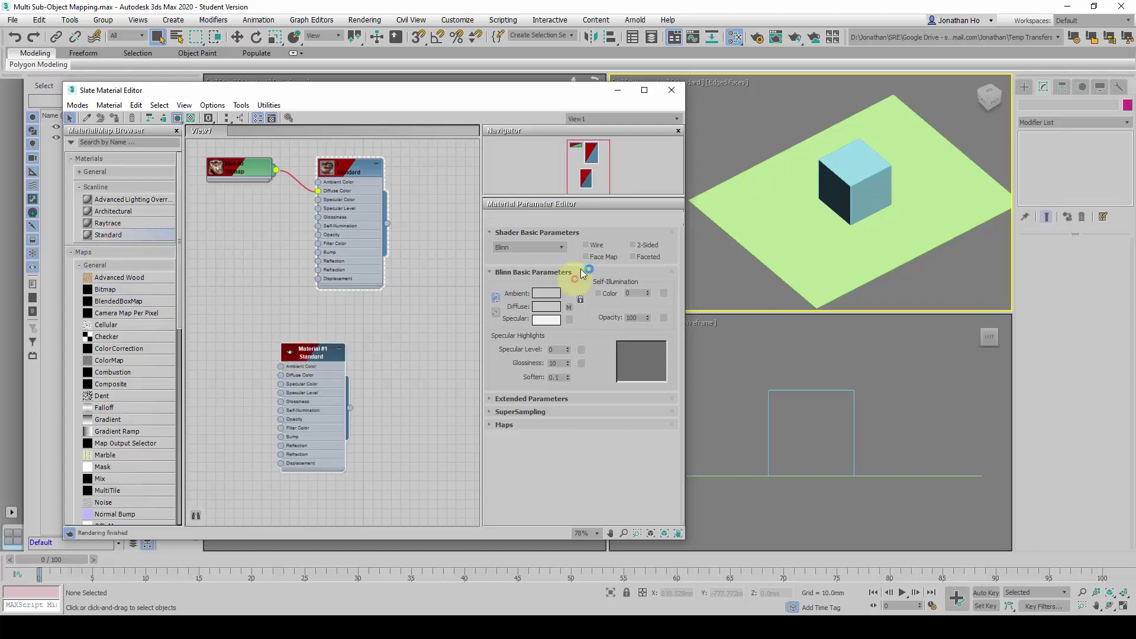
type("2")
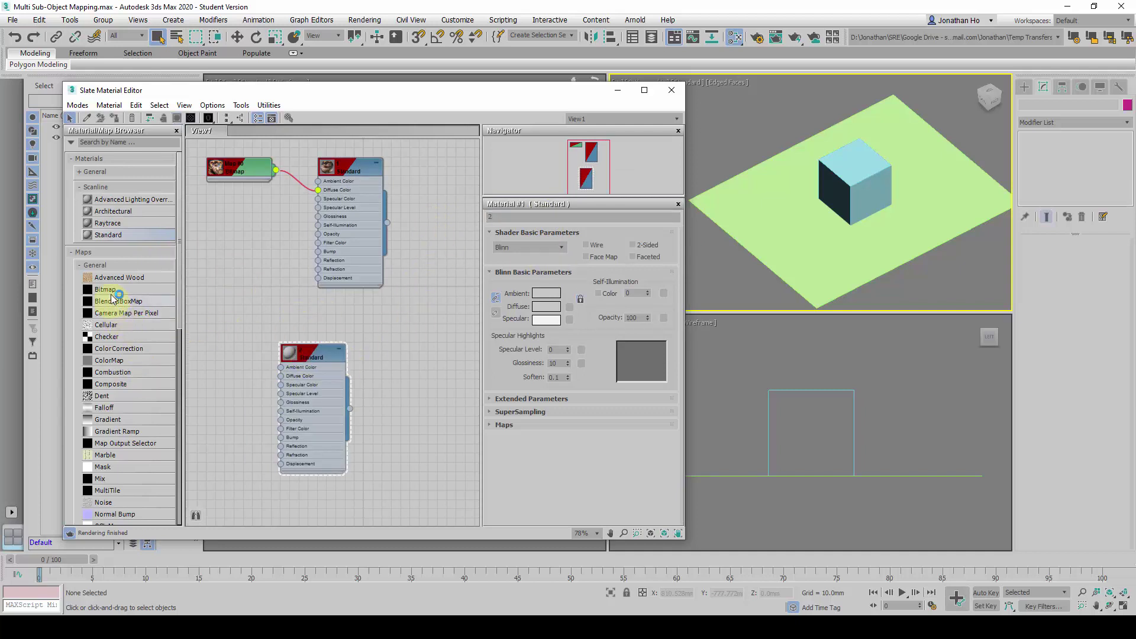
left_click(121, 291)
left_click_drag(130, 300, 282, 384)
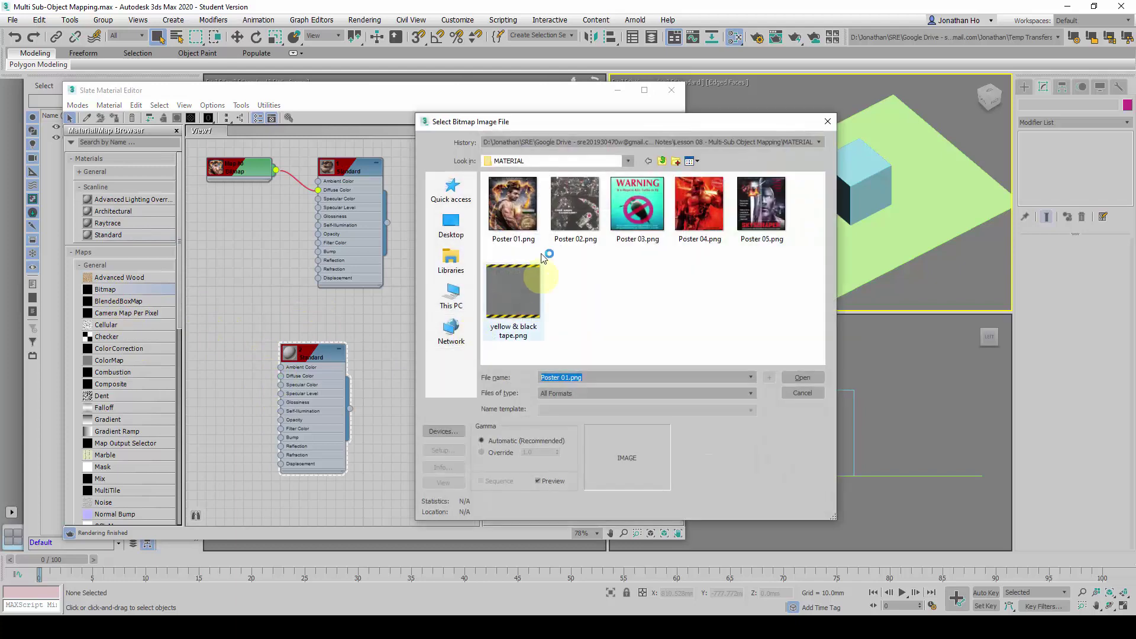
left_click(575, 207)
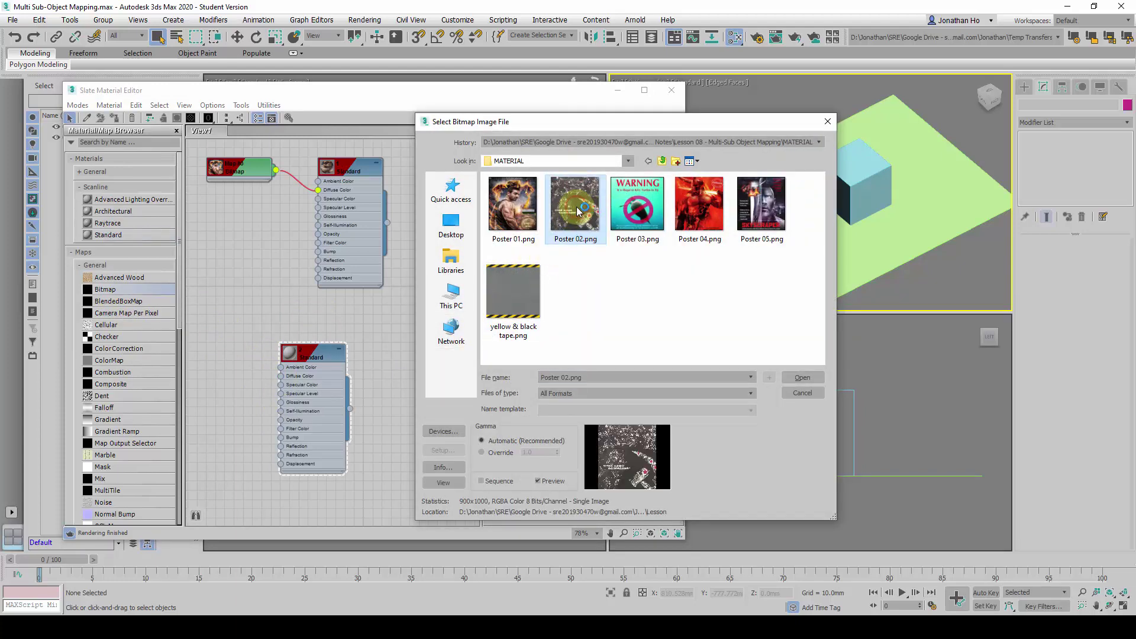
double_click(577, 212)
middle_click_drag(352, 367, 382, 225)
Add Standard material 3 and wire a Bitmap with Poster 03.png to its Diffuse Color
left_click_drag(139, 236, 322, 373)
left_click(373, 319)
left_click(496, 272)
left_click(529, 218)
type("3")
key("Return")
left_click(223, 352)
left_click_drag(106, 289, 287, 392)
left_click(634, 207)
double_click(634, 207)
middle_click_drag(362, 387, 436, 263)
left_click(1118, 556)
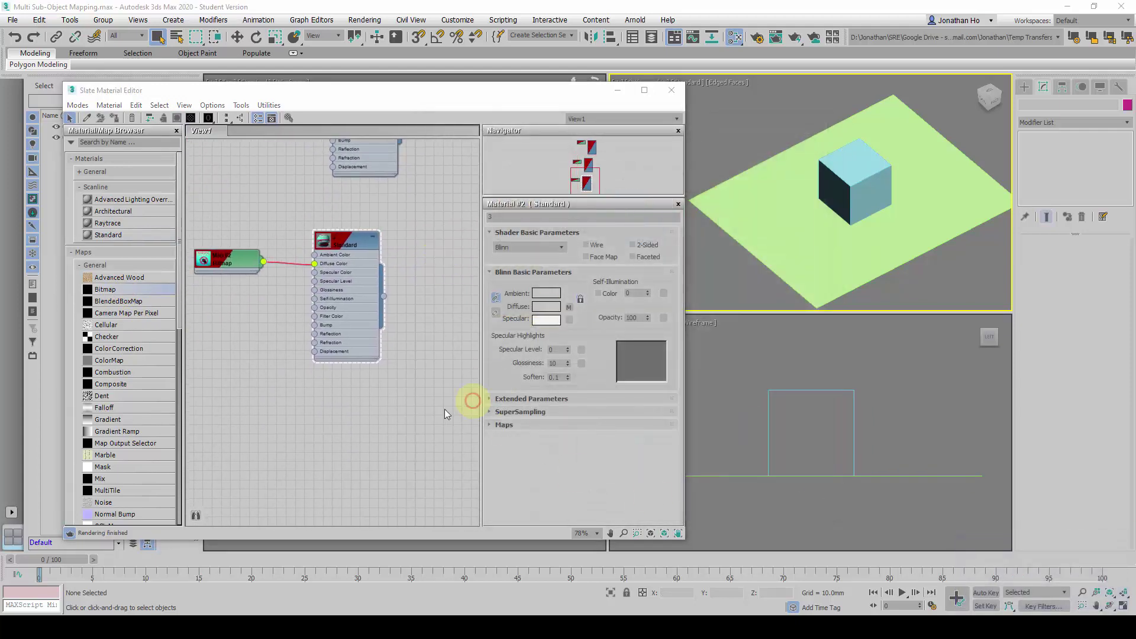
Add Standard material 4 and wire a Bitmap with Poster 04.png to its Diffuse Color
middle_click_drag(362, 393, 347, 264)
left_click_drag(108, 237, 319, 270)
left_click_drag(527, 217, 469, 217)
type("4")
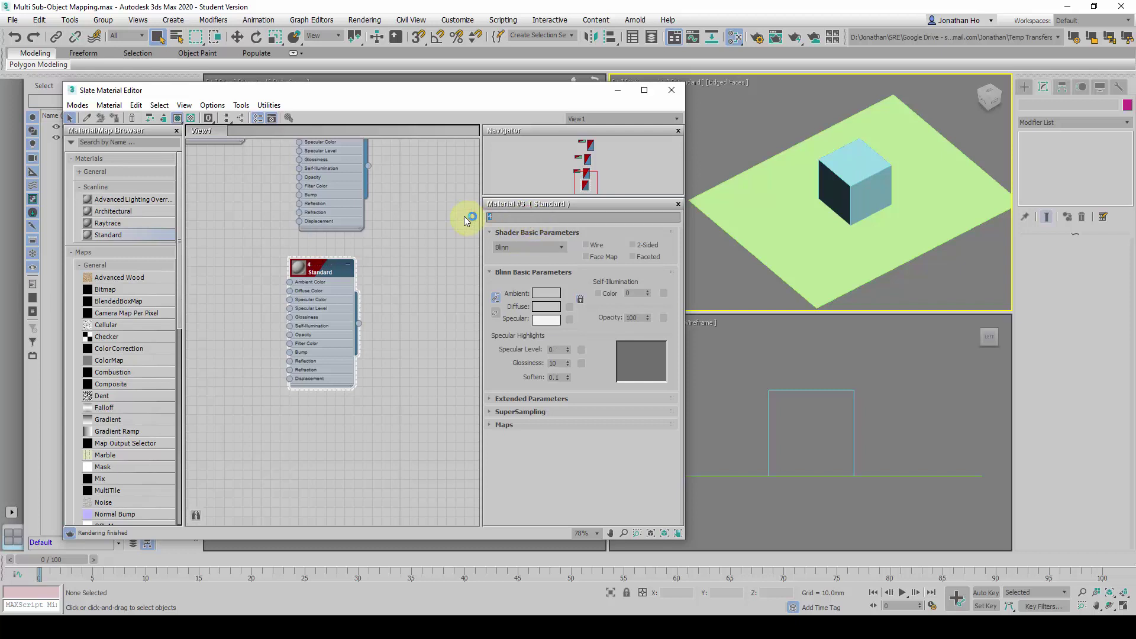
middle_click_drag(406, 292, 433, 324)
left_click_drag(114, 292, 314, 325)
double_click(688, 245)
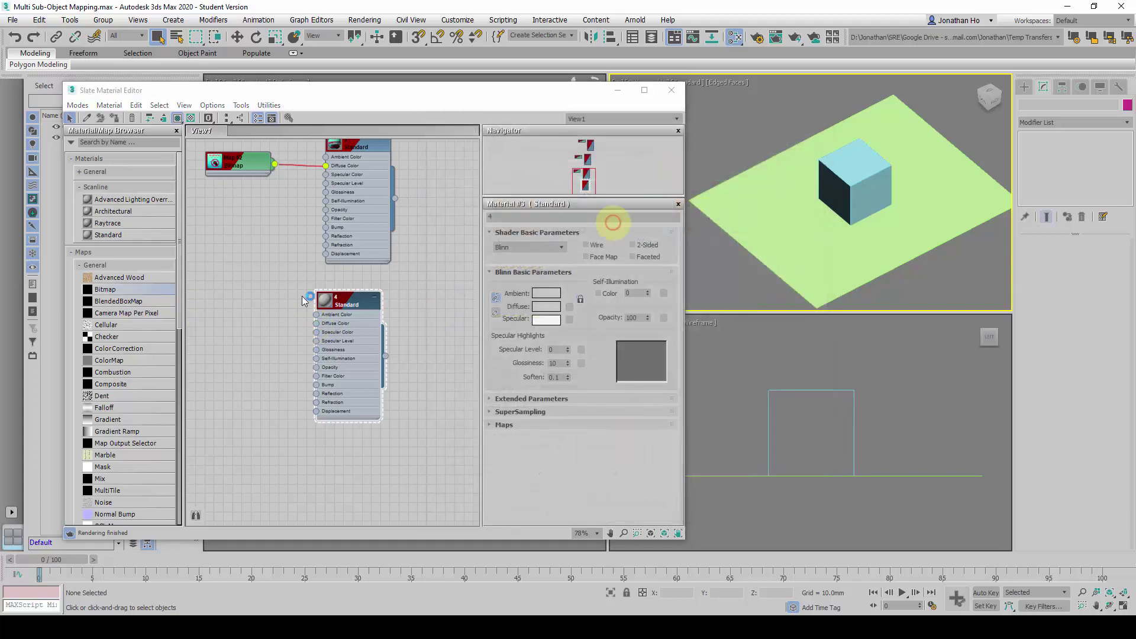
Add a fifth Standard material below material 4 and select its name for renaming
middle_click_drag(395, 350, 393, 199)
left_click_drag(123, 235, 351, 315)
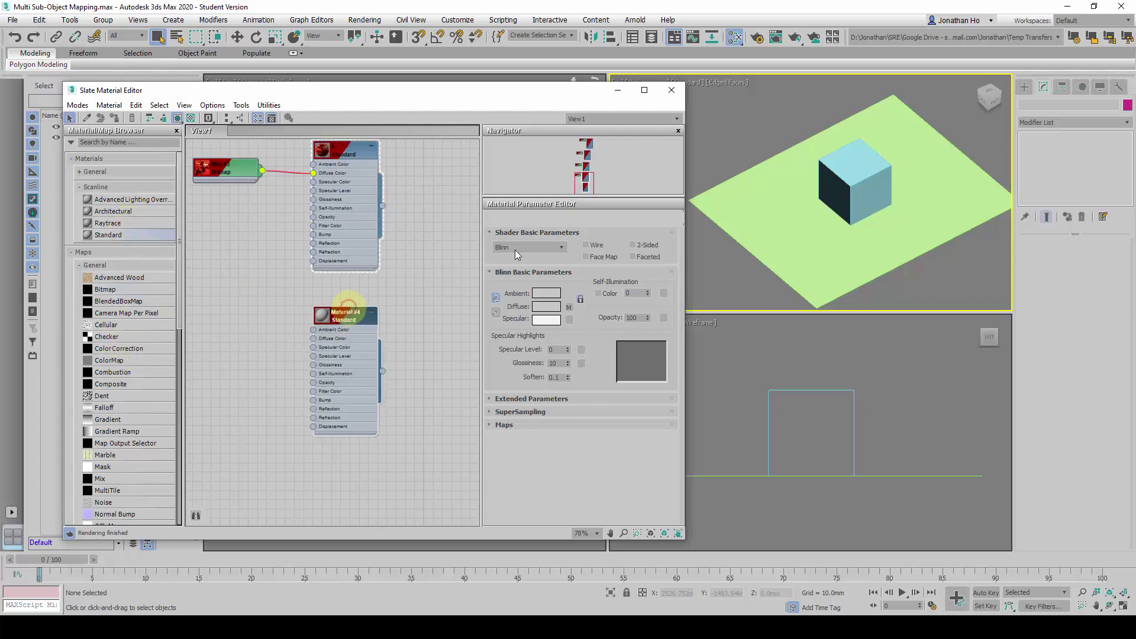
double_click(354, 317)
double_click(508, 217)
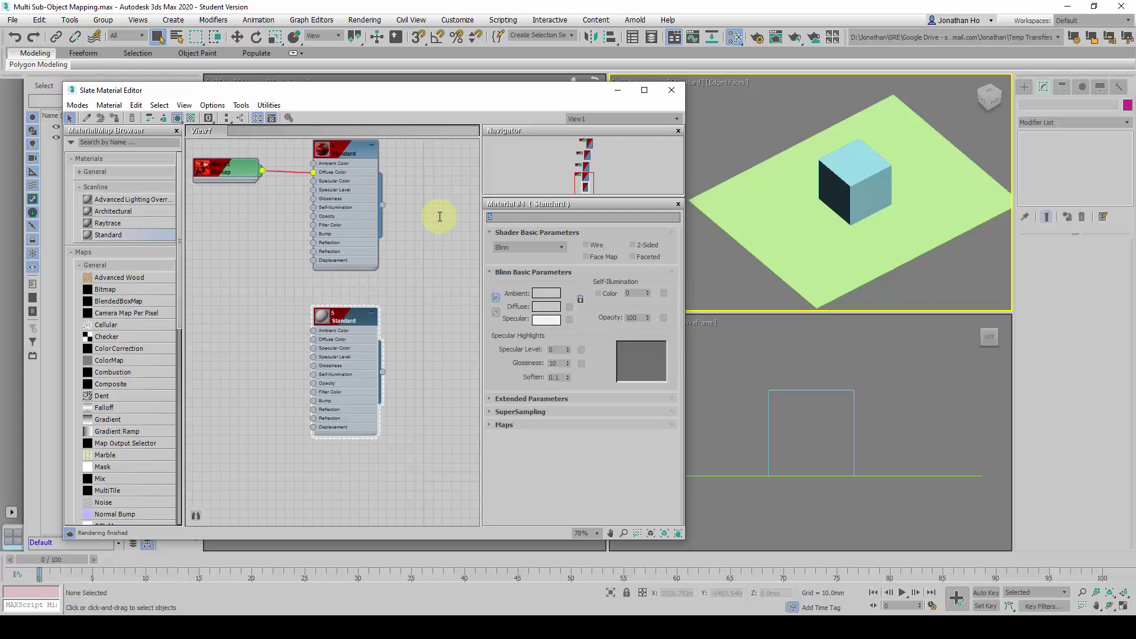
Wire a Bitmap with Poster 05.png to material 5's Diffuse Color
left_click_drag(119, 290, 318, 343)
left_click(763, 221)
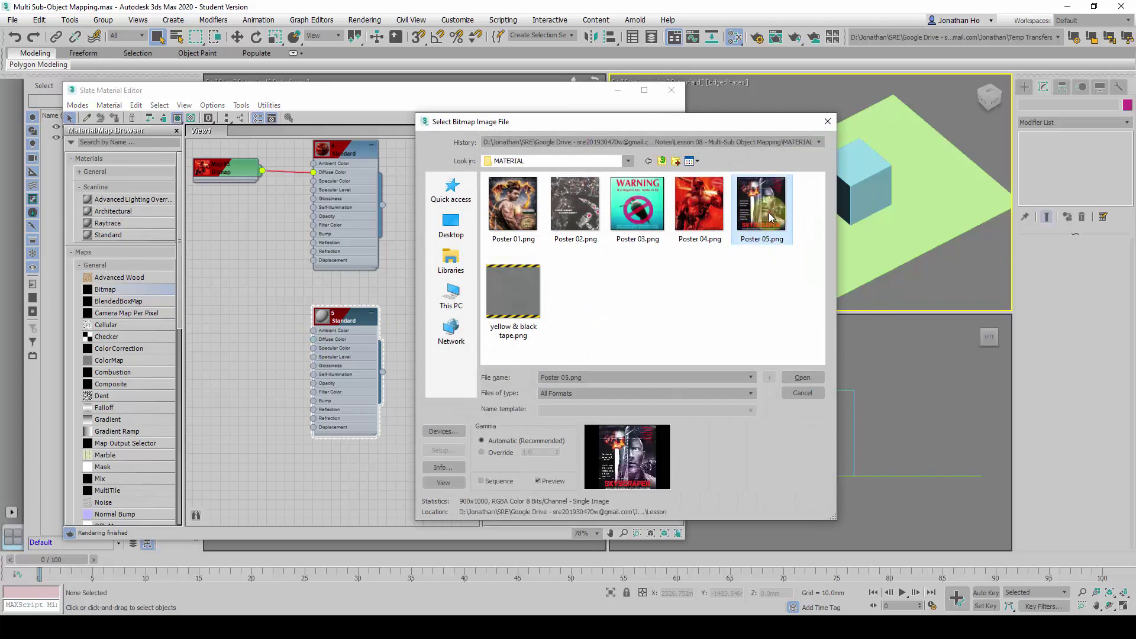
double_click(763, 220)
Add Standard material 6 and feed yellow & black tape.png into its Diffuse Color
middle_click_drag(428, 364, 157, 248)
left_click_drag(148, 237, 309, 336)
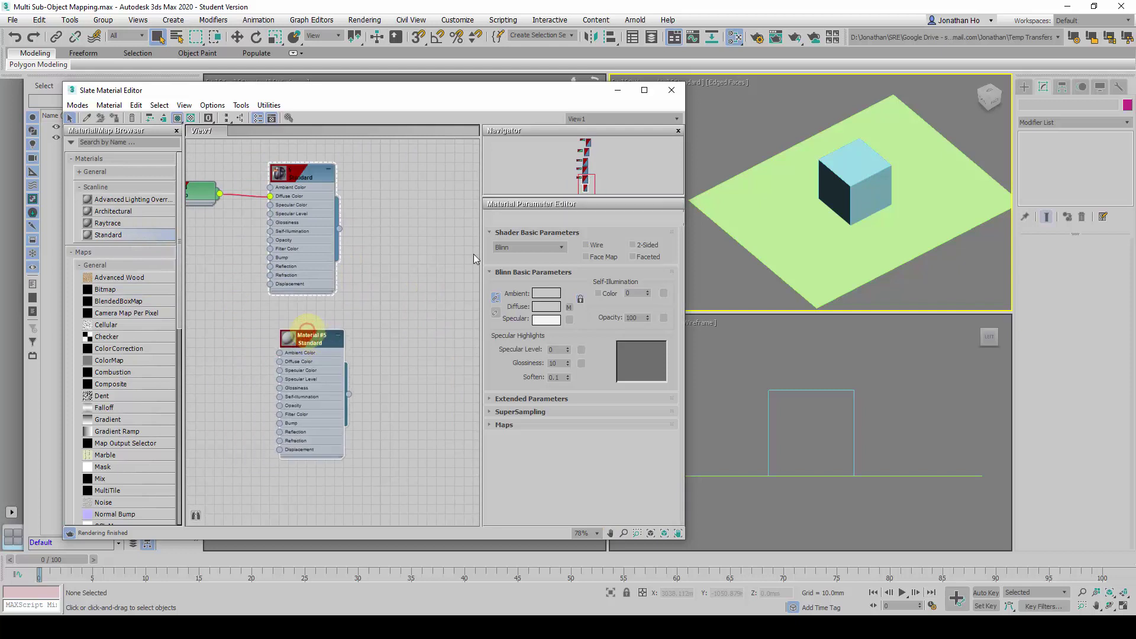
type("6")
key("Return")
left_click_drag(129, 294, 280, 362)
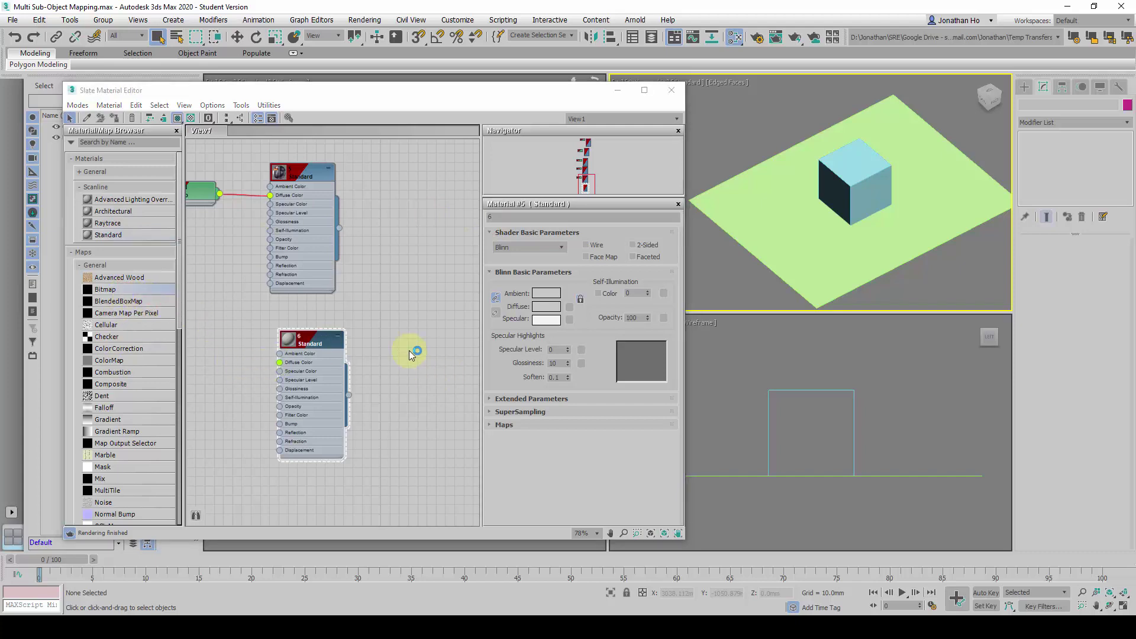
left_click(506, 296)
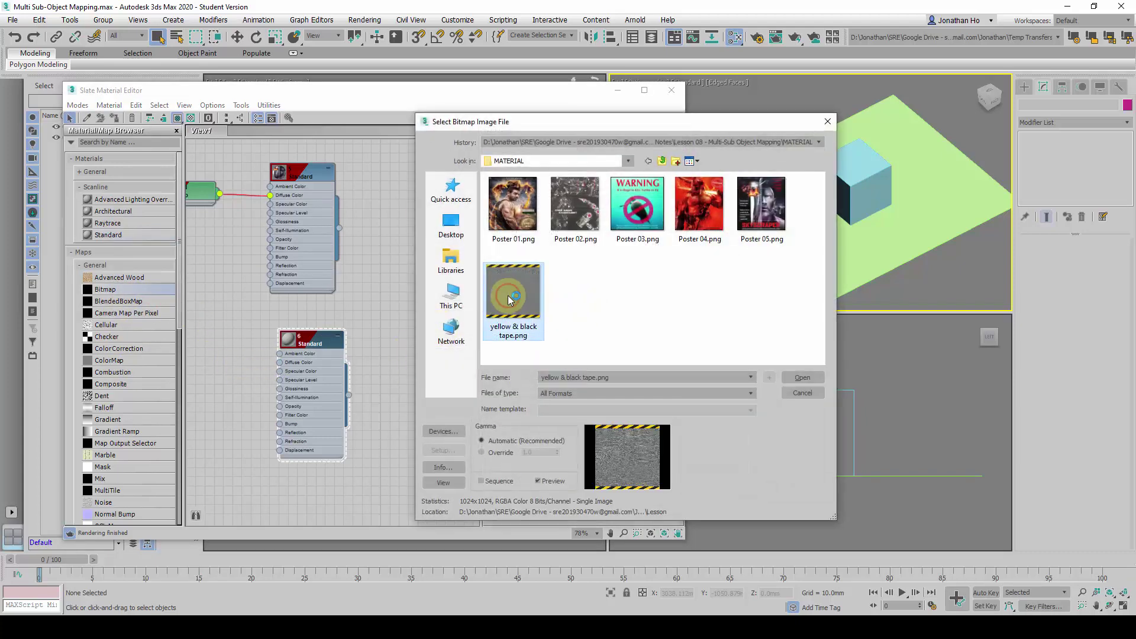
double_click(507, 296)
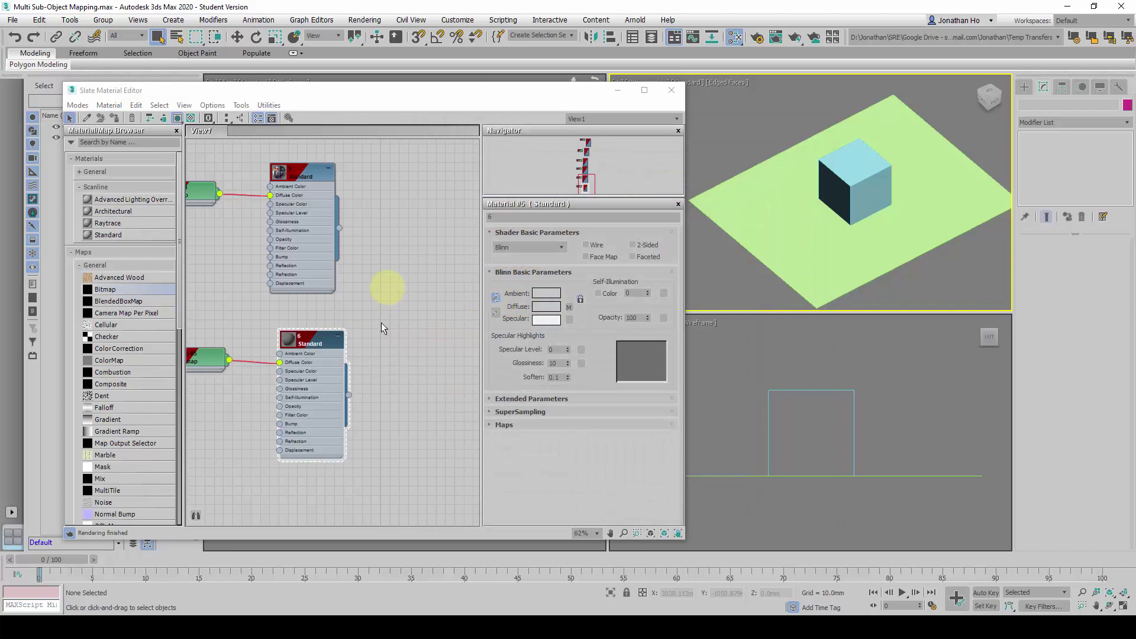
Collapse the map groups and drag a Multi/Sub-Object material into View1 beside the Standard materials
scroll(377, 349, "down", 8)
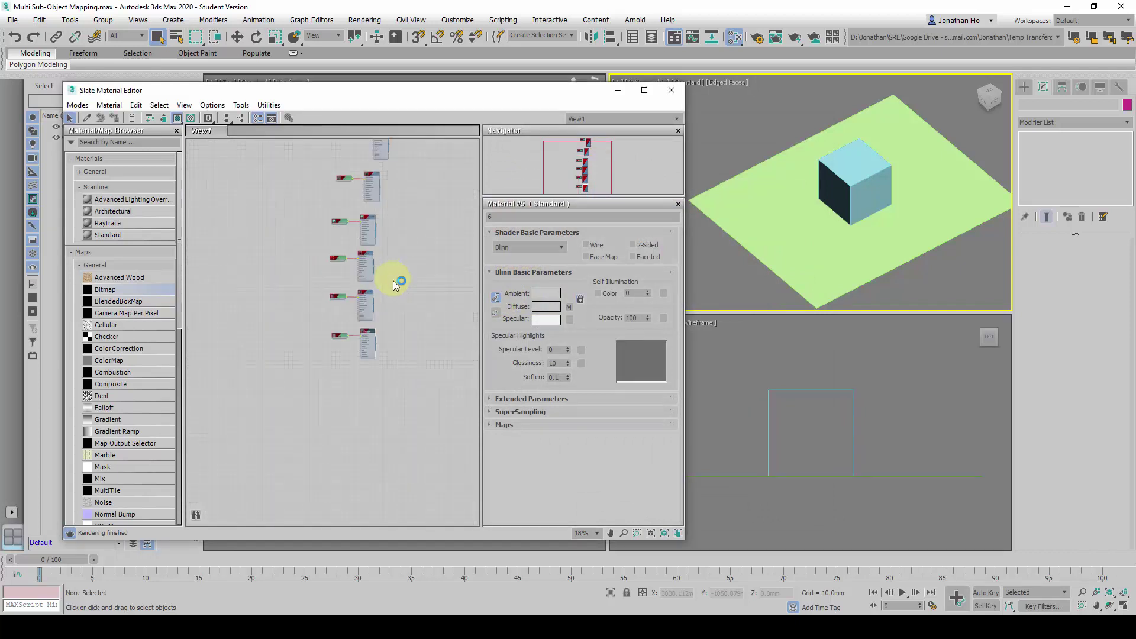
middle_click_drag(393, 282, 310, 368)
scroll(314, 357, "up", 2)
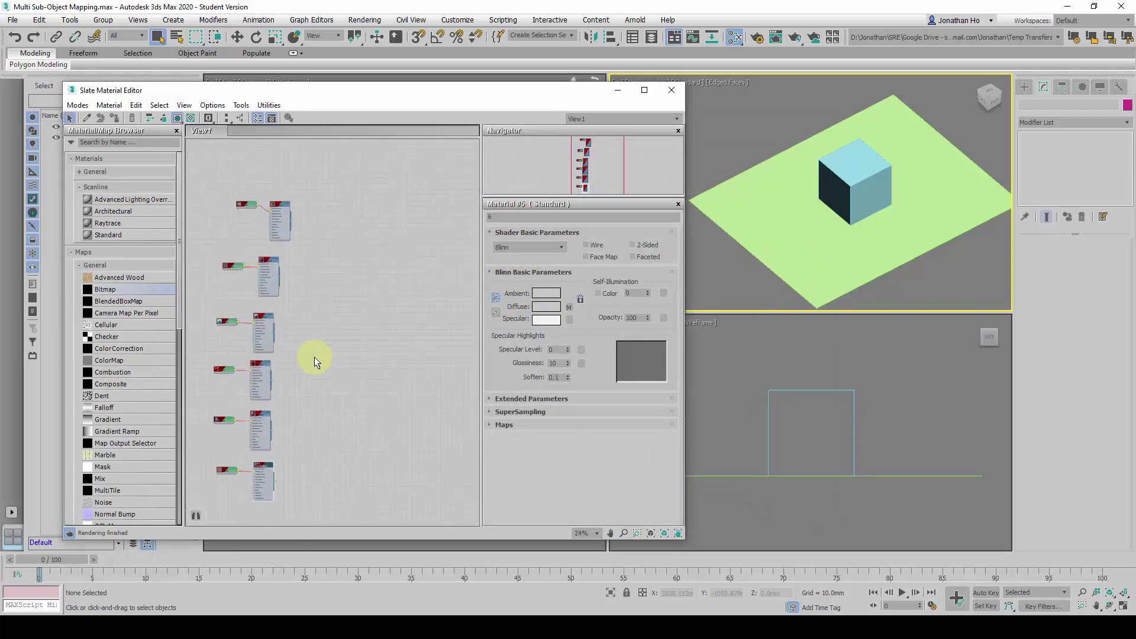
double_click(264, 365)
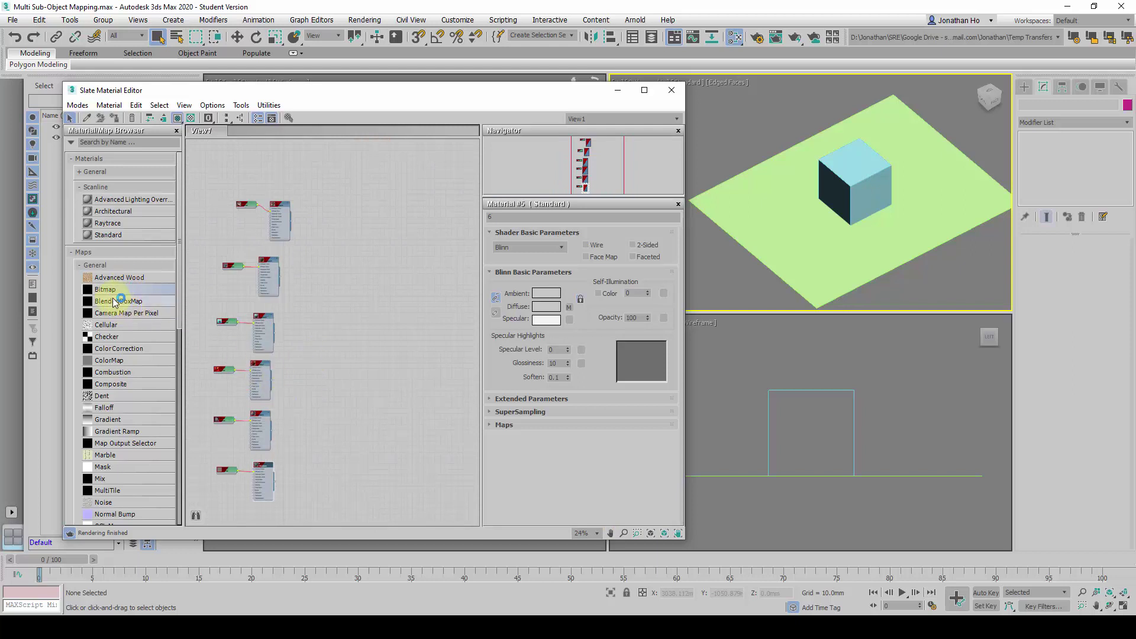
left_click(80, 266)
left_click(72, 252)
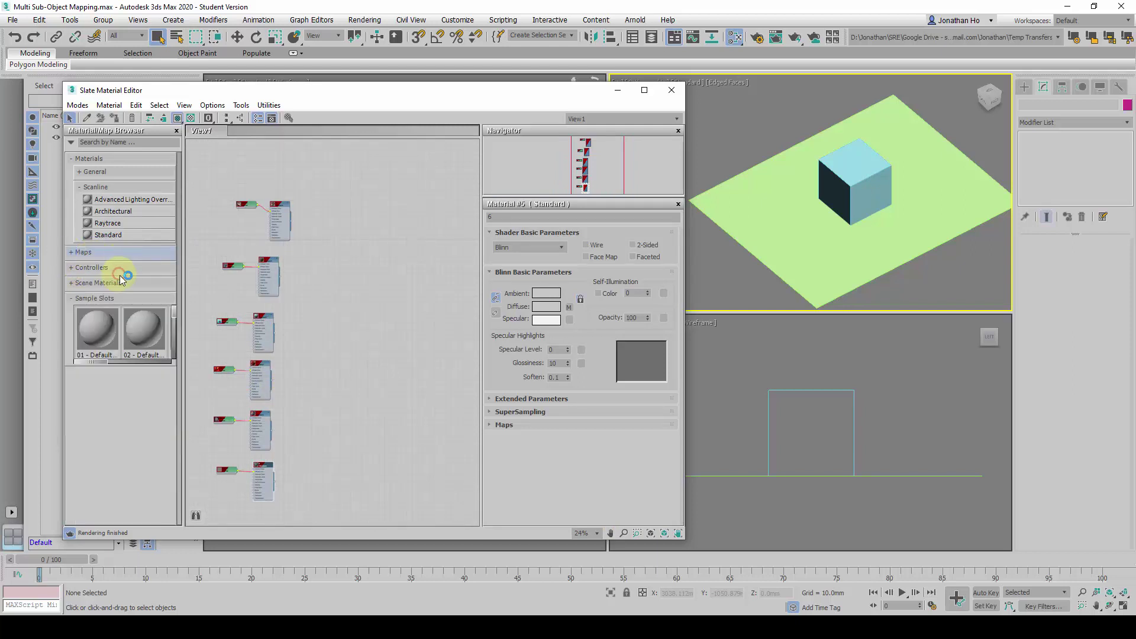
left_click(84, 172)
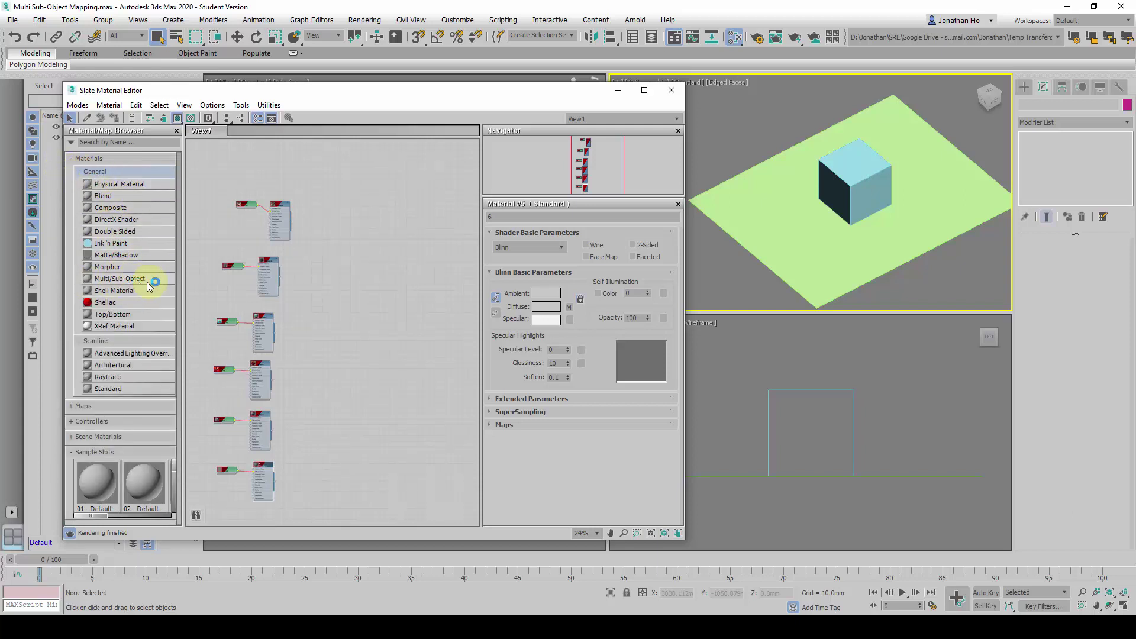
left_click_drag(144, 284, 359, 325)
scroll(360, 349, "up", 3)
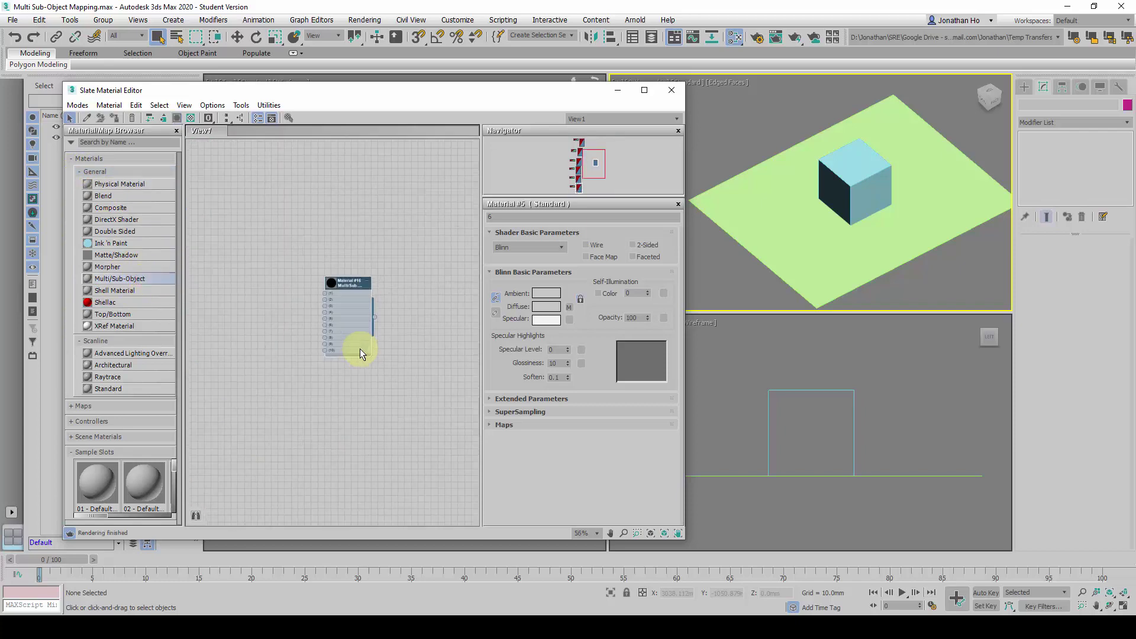
scroll(345, 316, "up", 8)
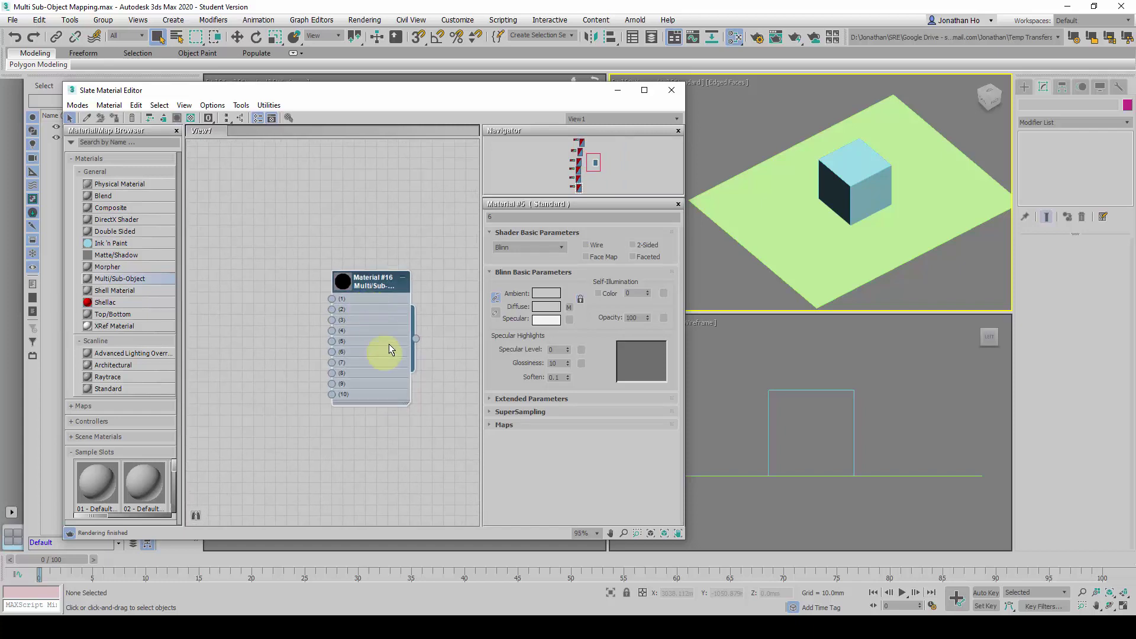
scroll(375, 345, "down", 8)
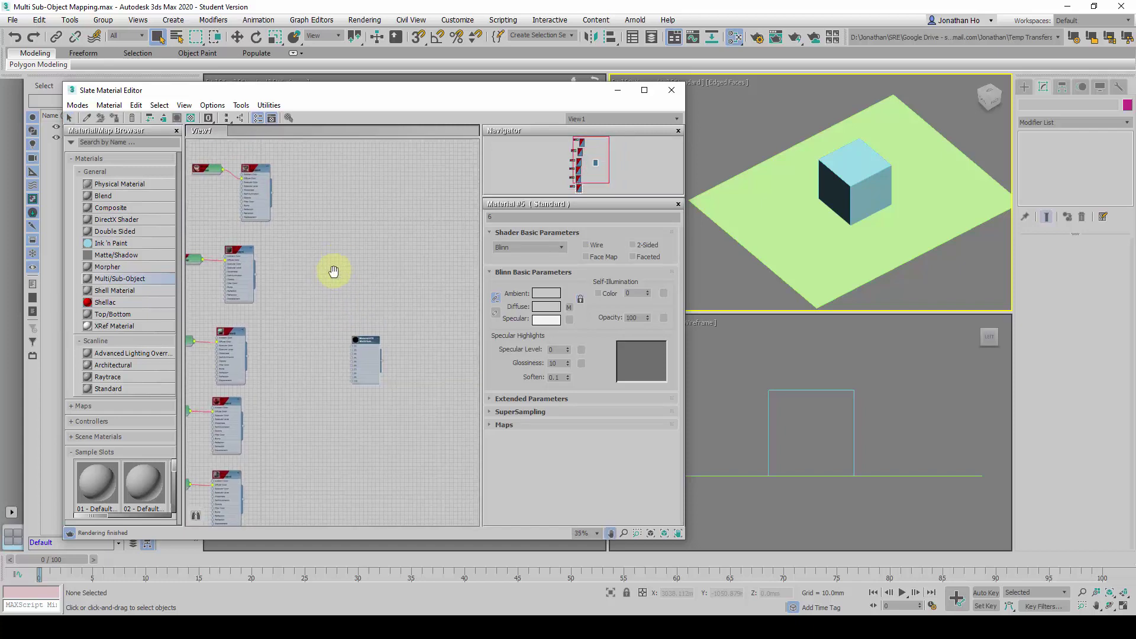
Wire Standard materials 1, 2 and 3 into Multi/Sub-Object slots 1–3
left_click_drag(361, 339, 296, 182)
scroll(272, 194, "up", 3)
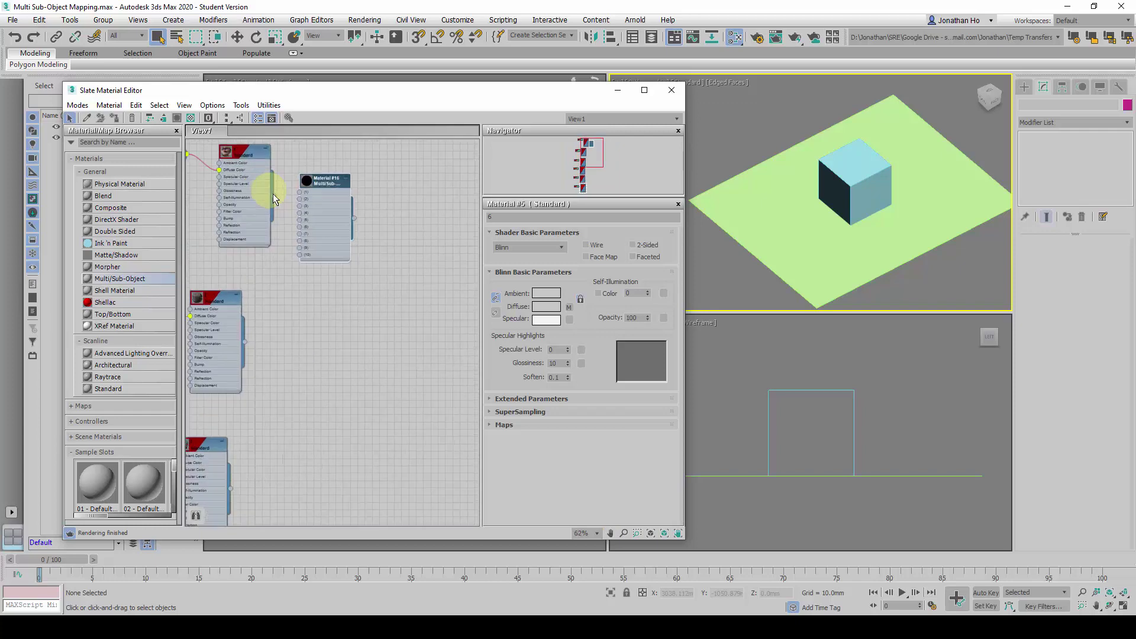
scroll(273, 197, "up", 4)
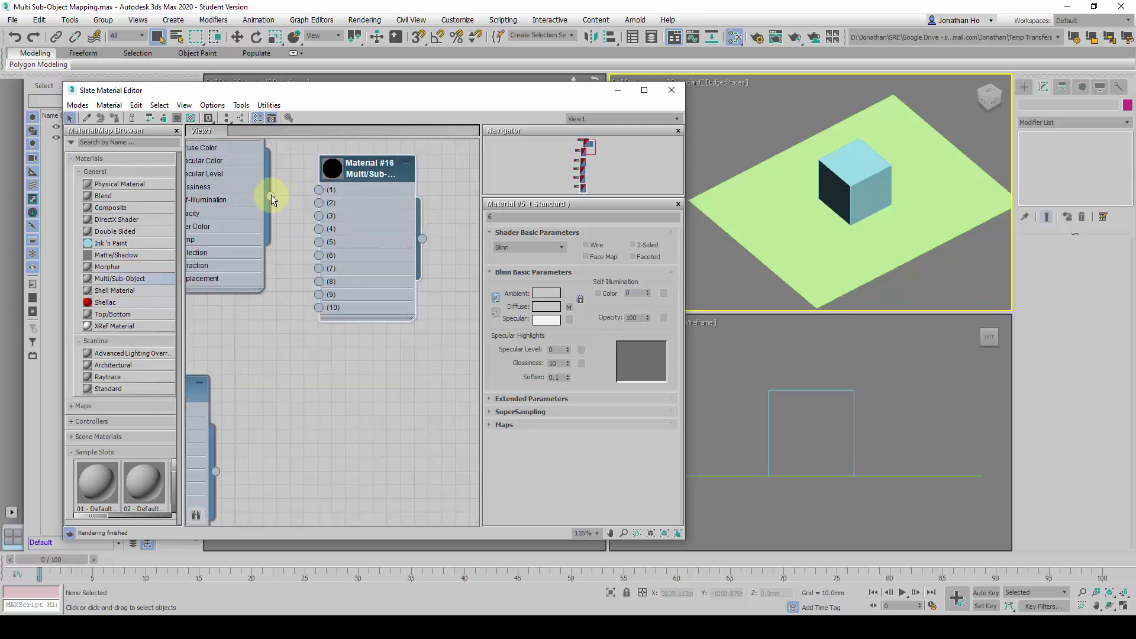
left_click_drag(278, 195, 318, 189)
left_click_drag(357, 173, 351, 400)
scroll(395, 298, "down", 3)
scroll(395, 298, "down", 1)
scroll(279, 441, "up", 4)
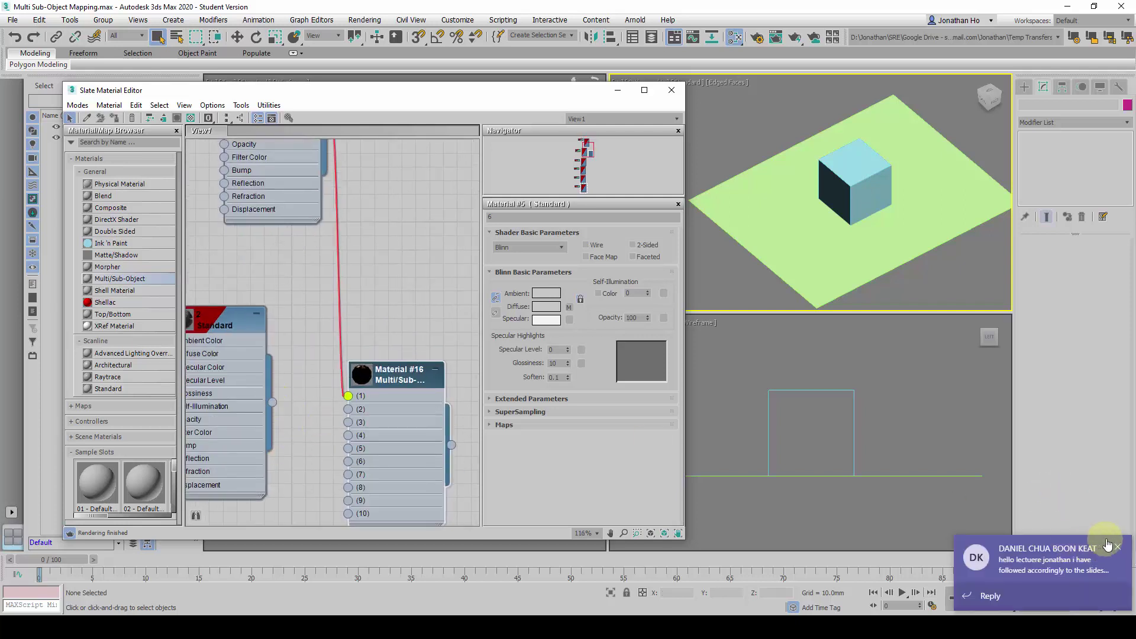
left_click(1115, 546)
left_click(276, 403)
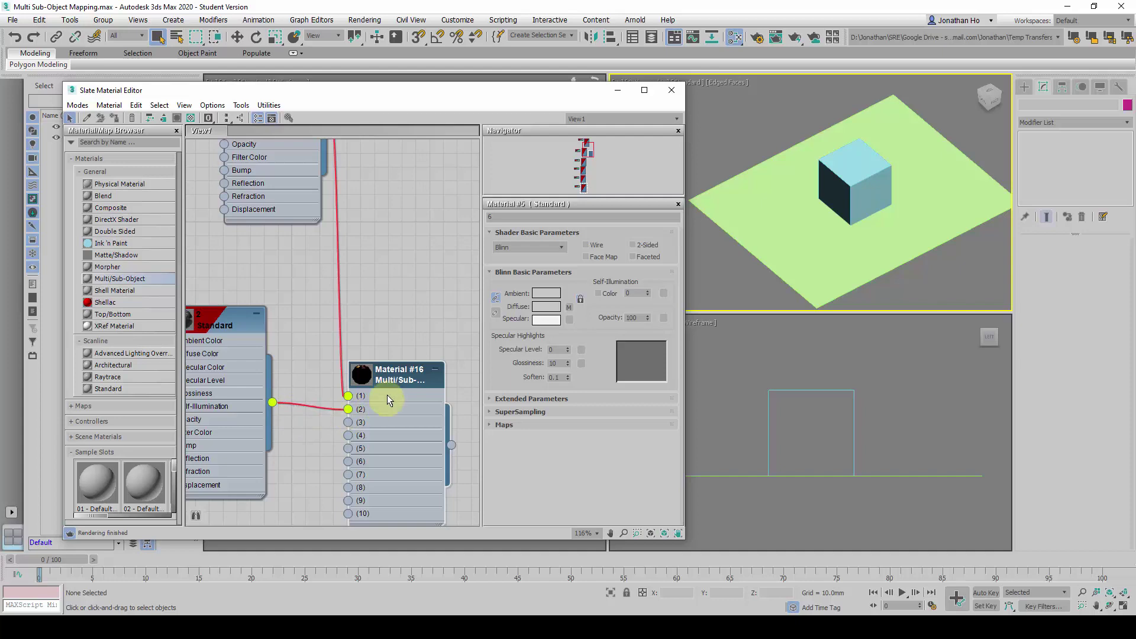
scroll(385, 396, "down", 4)
middle_click_drag(363, 387, 344, 281)
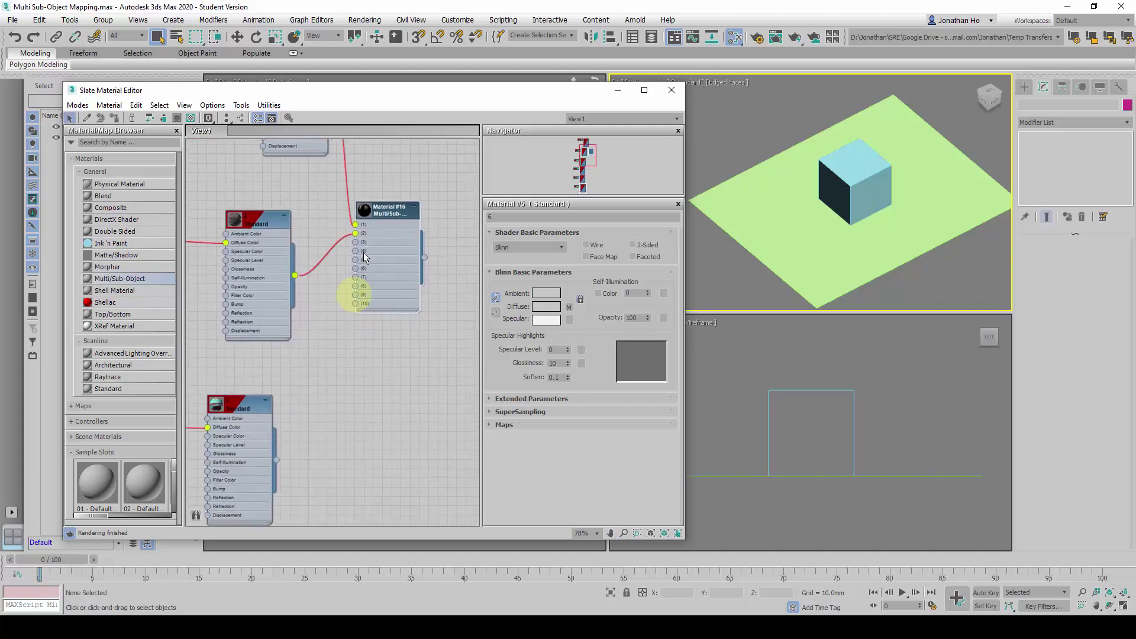
left_click_drag(381, 212, 346, 416)
scroll(318, 482, "up", 3)
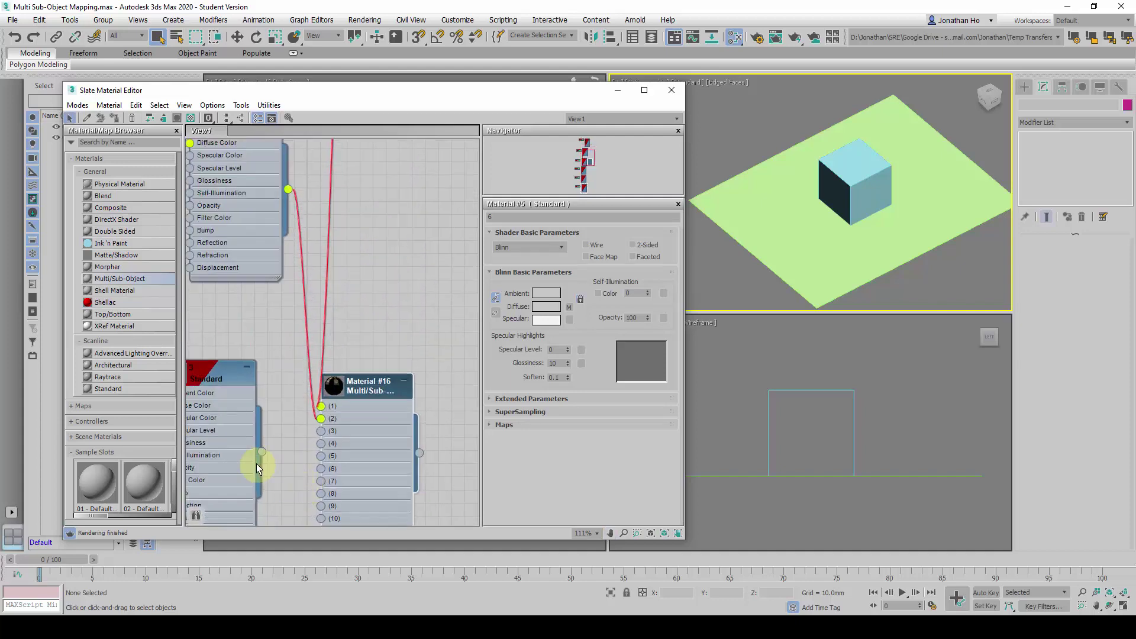
left_click_drag(261, 453, 370, 425)
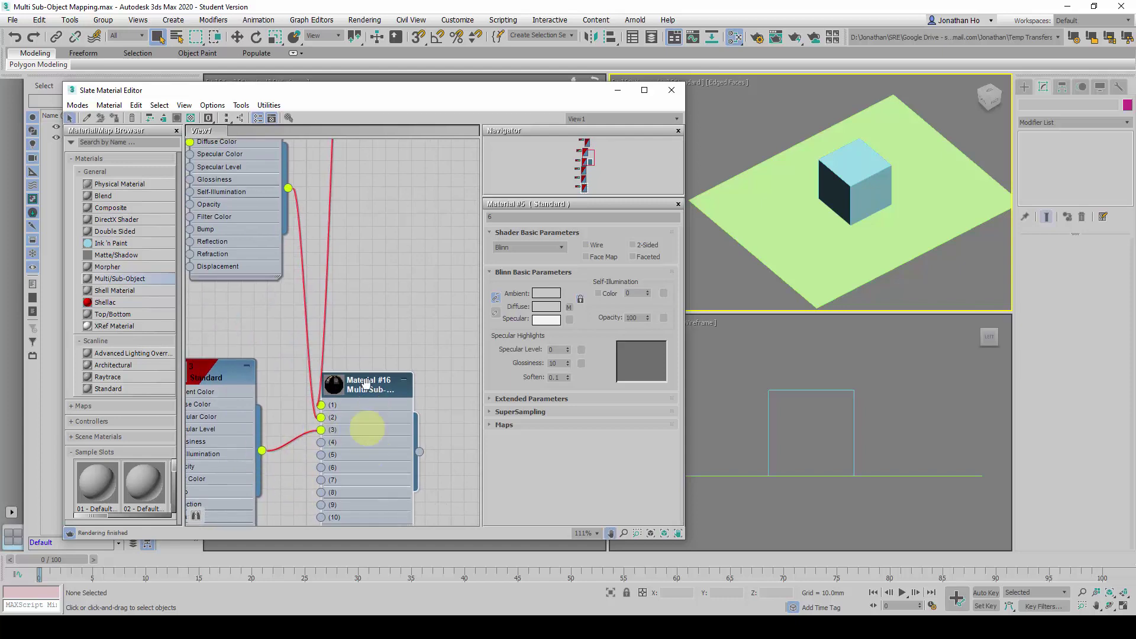
Wire Standard materials 4, 5 and 6 into Multi/Sub-Object slots 4–6
scroll(370, 423, "down", 1)
middle_click_drag(371, 422, 371, 249)
left_click_drag(372, 242, 372, 374)
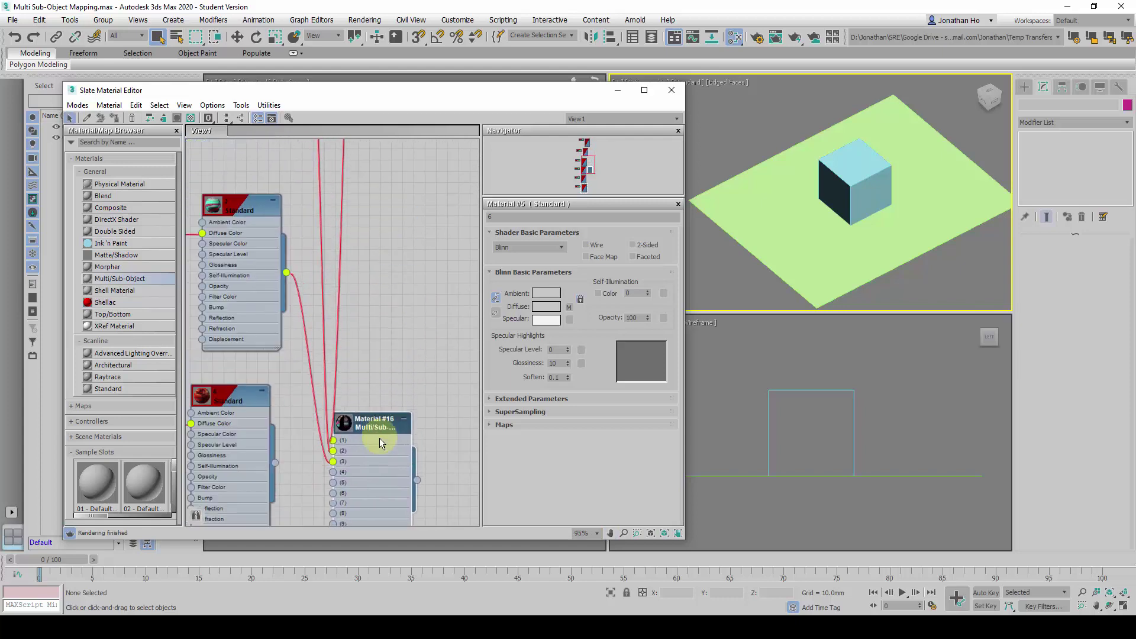
scroll(291, 484, "up", 2)
middle_click_drag(268, 356, 278, 276)
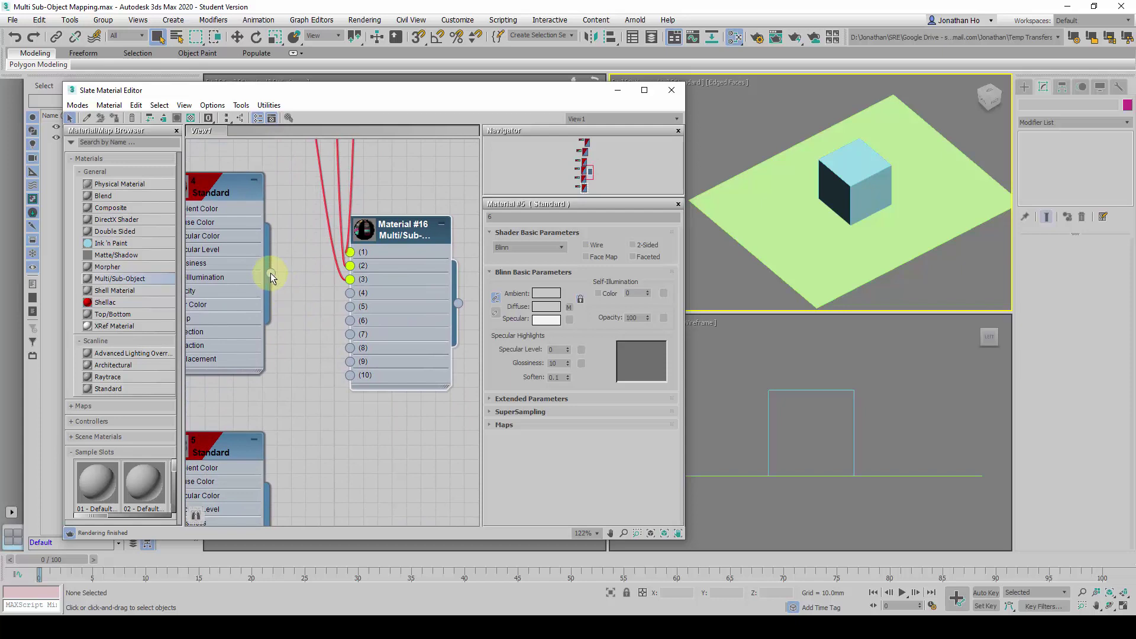
left_click_drag(271, 273, 378, 460)
middle_click_drag(379, 460, 308, 300)
left_click_drag(281, 262, 345, 267)
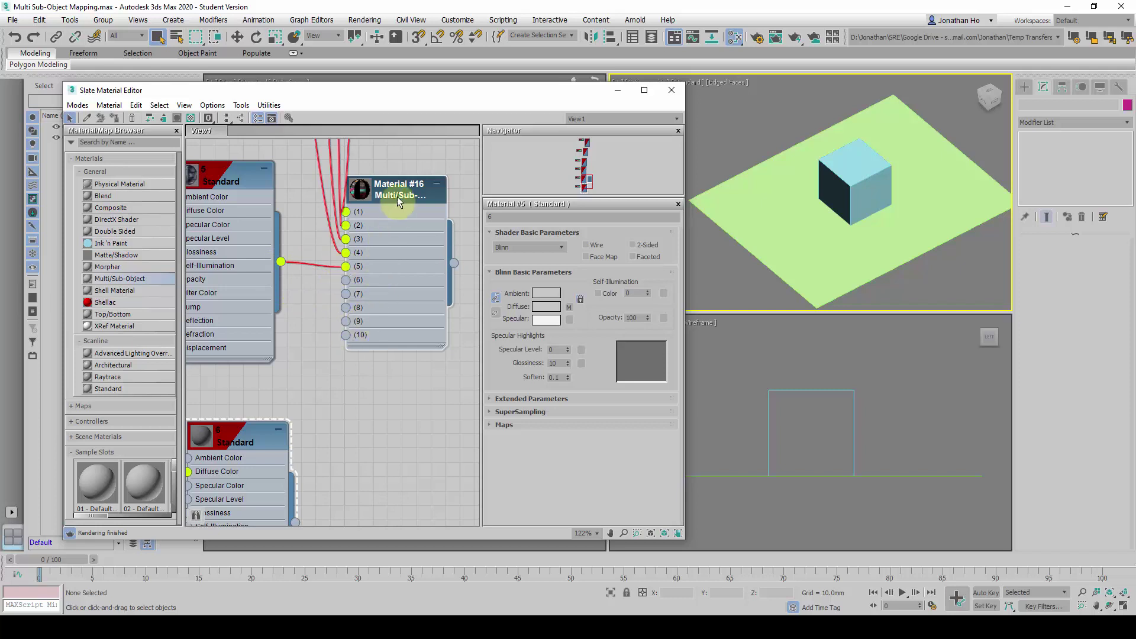
left_click_drag(402, 199, 416, 429)
middle_click_drag(416, 430, 414, 232)
left_click_drag(298, 355, 365, 348)
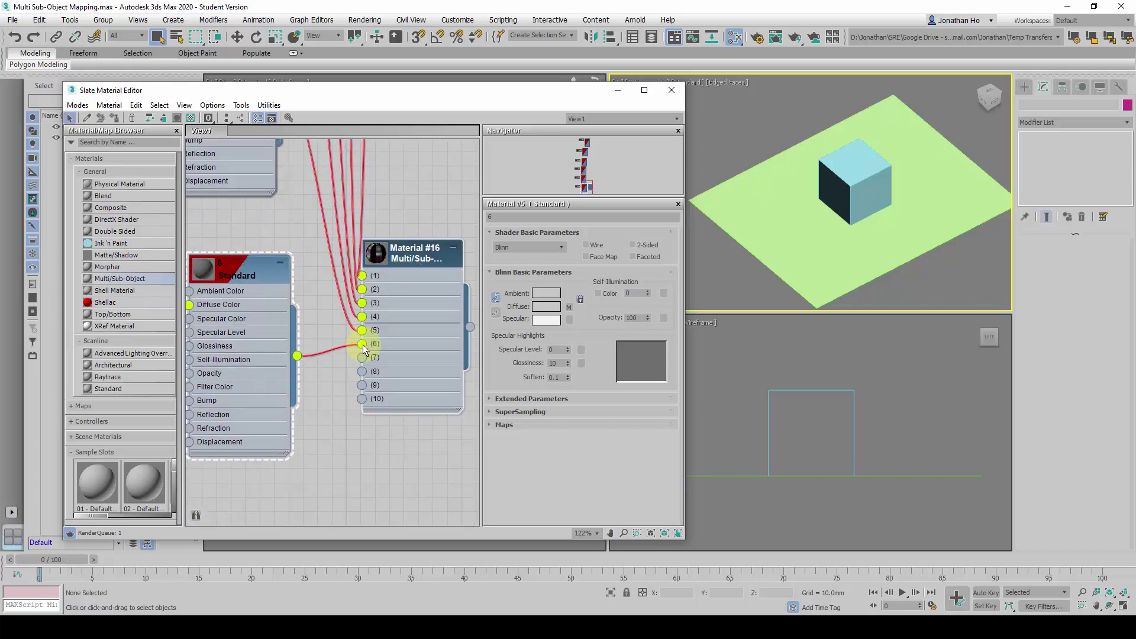
scroll(314, 424, "down", 10)
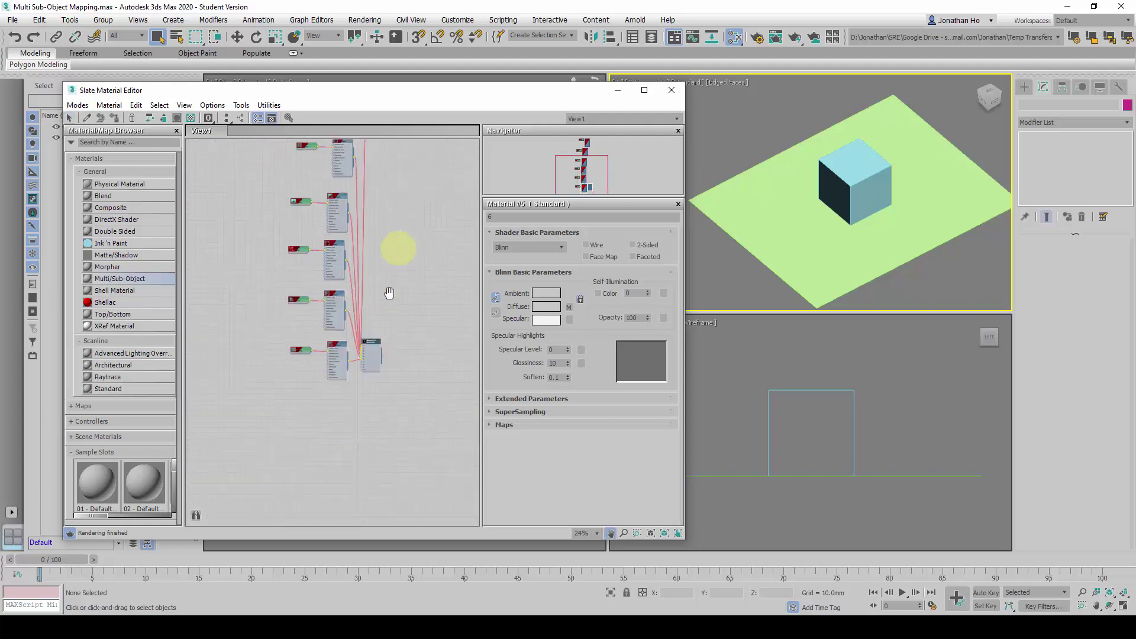
Apply Lay Out All - Vertical so the six materials and Material #16 stack neatly
middle_click_drag(388, 297, 363, 441)
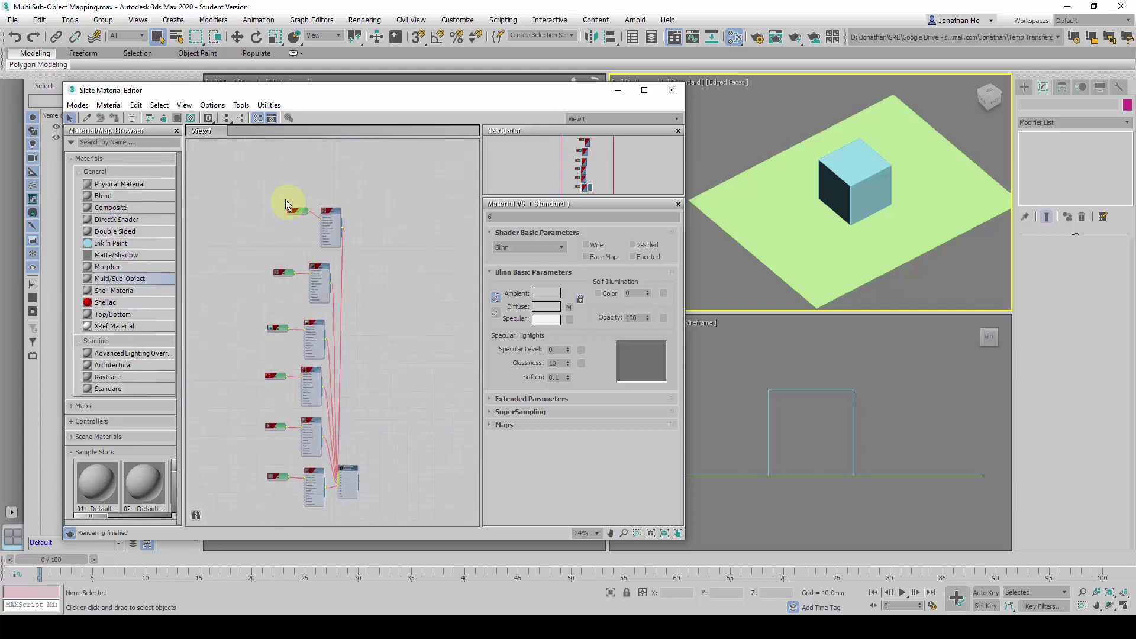
left_click(228, 121)
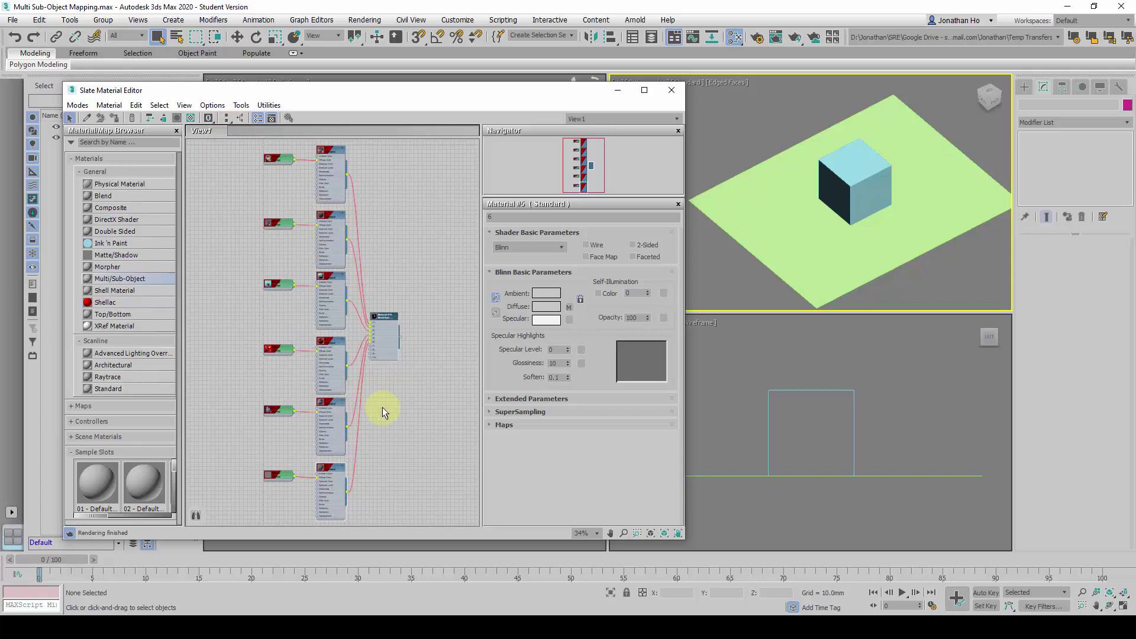
Assign the Multi/Sub-Object material to both the cube and plane, check the posters, then deselect
left_click_drag(540, 102, 517, 102)
left_click(929, 271)
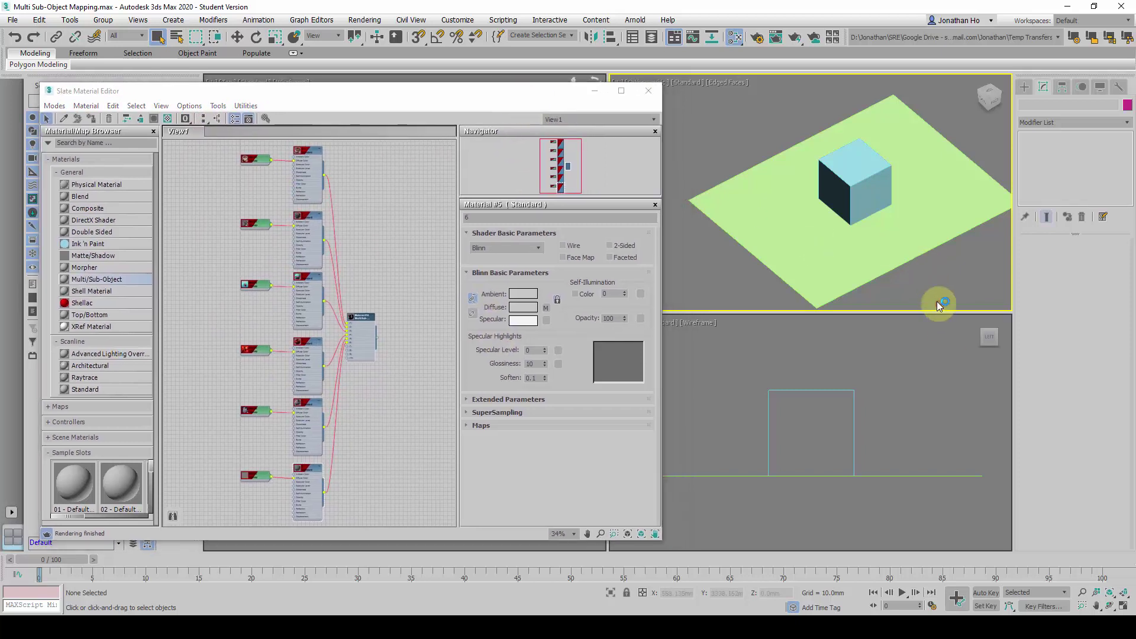
left_click_drag(941, 296, 791, 142)
middle_click_drag(823, 237, 785, 225)
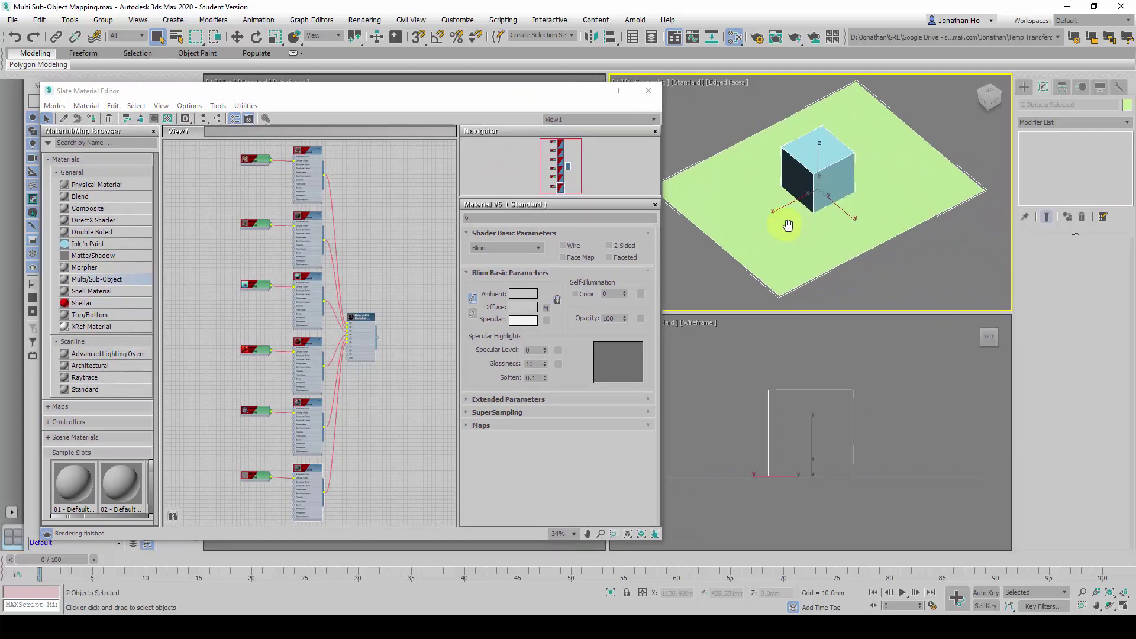
left_click(92, 120)
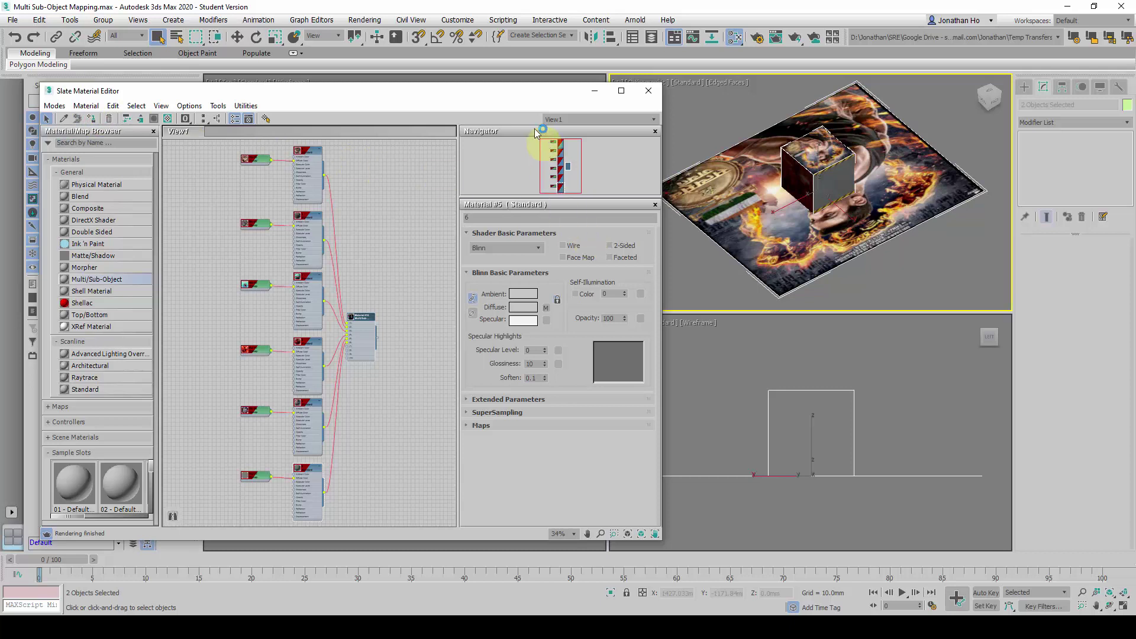
left_click_drag(540, 96, 522, 96)
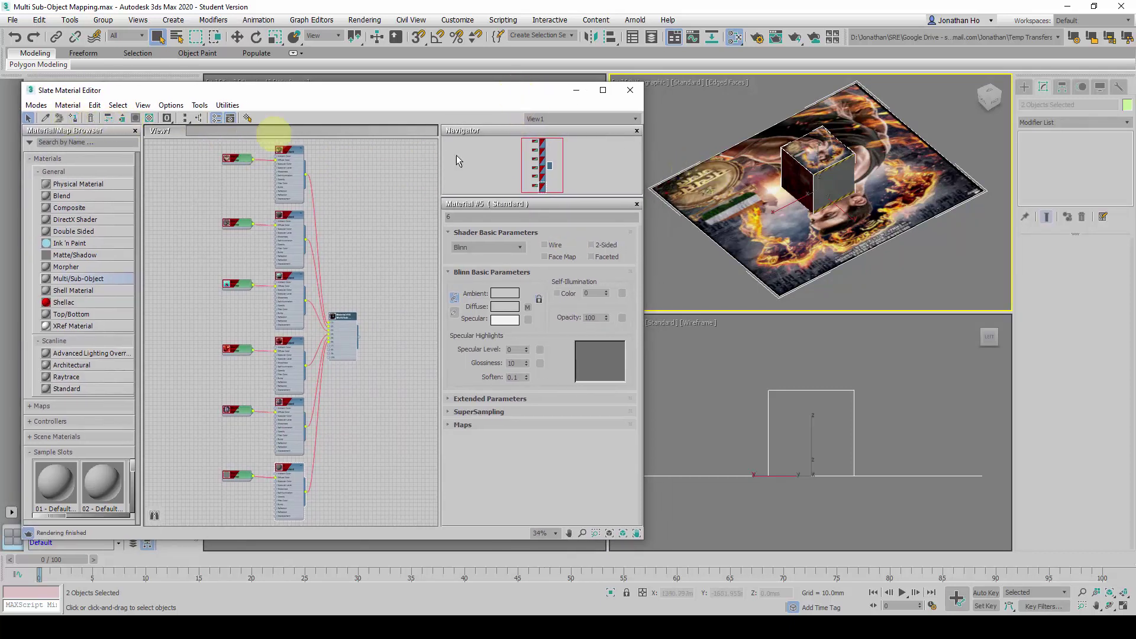
mouse_move(811, 238)
middle_mouse_down("alt")
mouse_move(840, 195)
mouse_move(991, 237)
mouse_move(782, 212)
mouse_move(761, 172)
mouse_move(753, 249)
mouse_move(827, 244)
mouse_move(800, 209)
mouse_move(801, 229)
middle_mouse_up("alt")
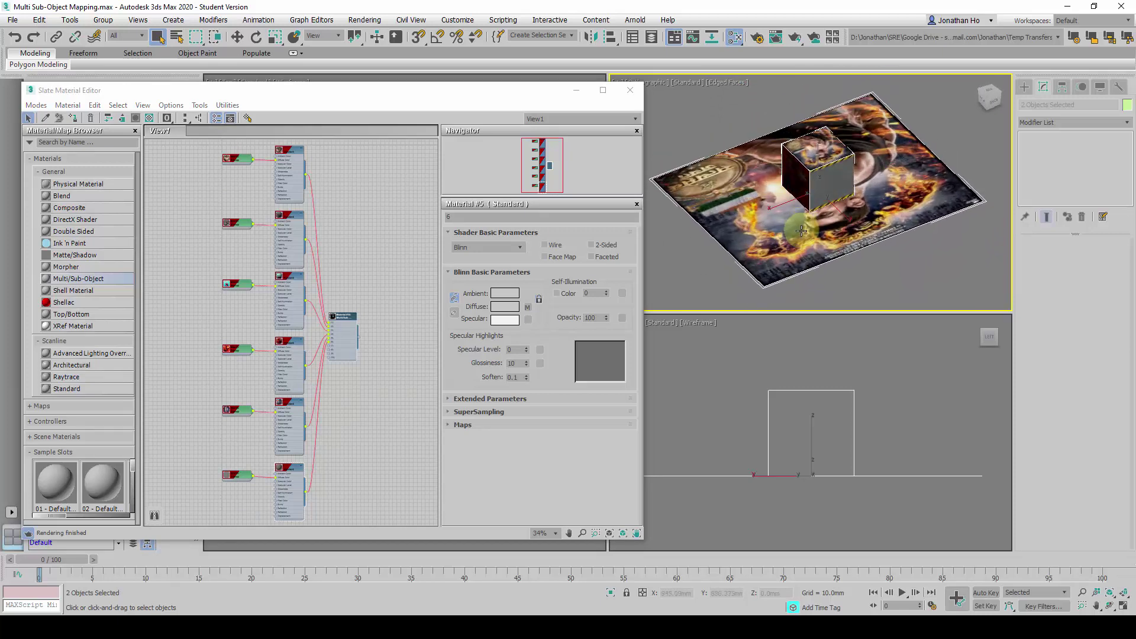
left_click(868, 272)
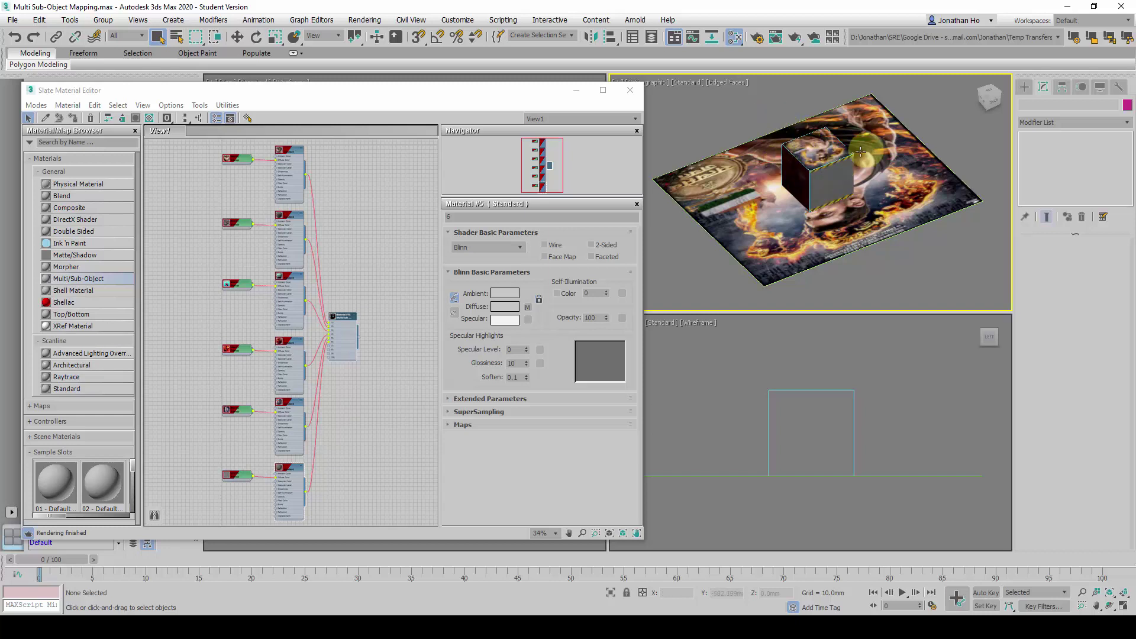
Add an Edit Poly modifier to Box001
left_click(840, 155)
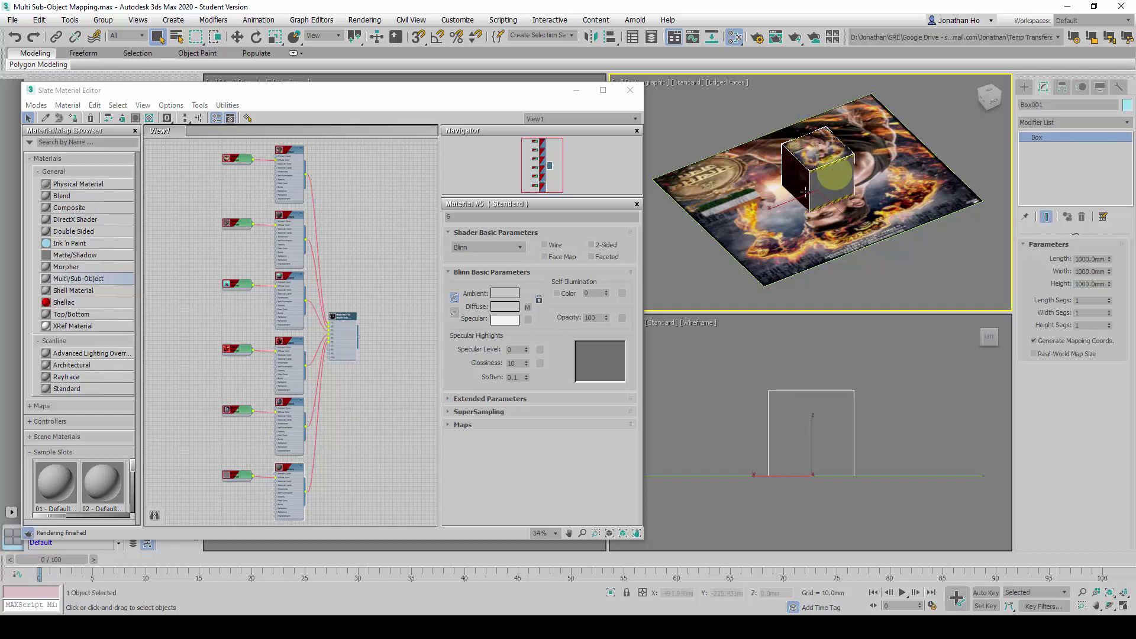
left_click(1070, 122)
scroll(1072, 129, "down", 3)
key("e")
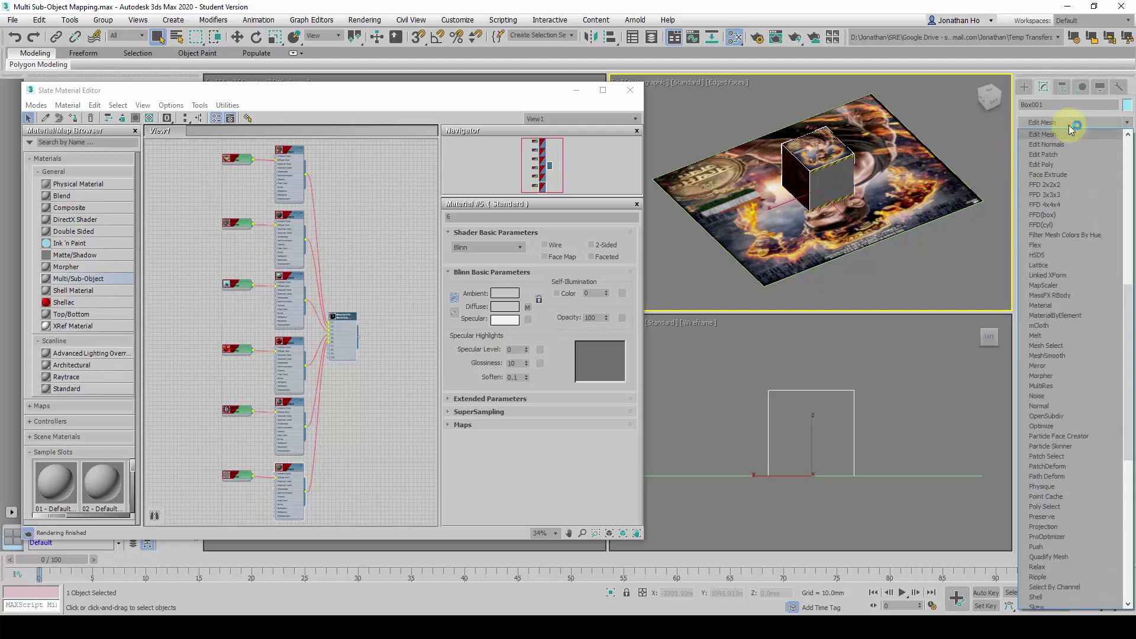
left_click(1063, 165)
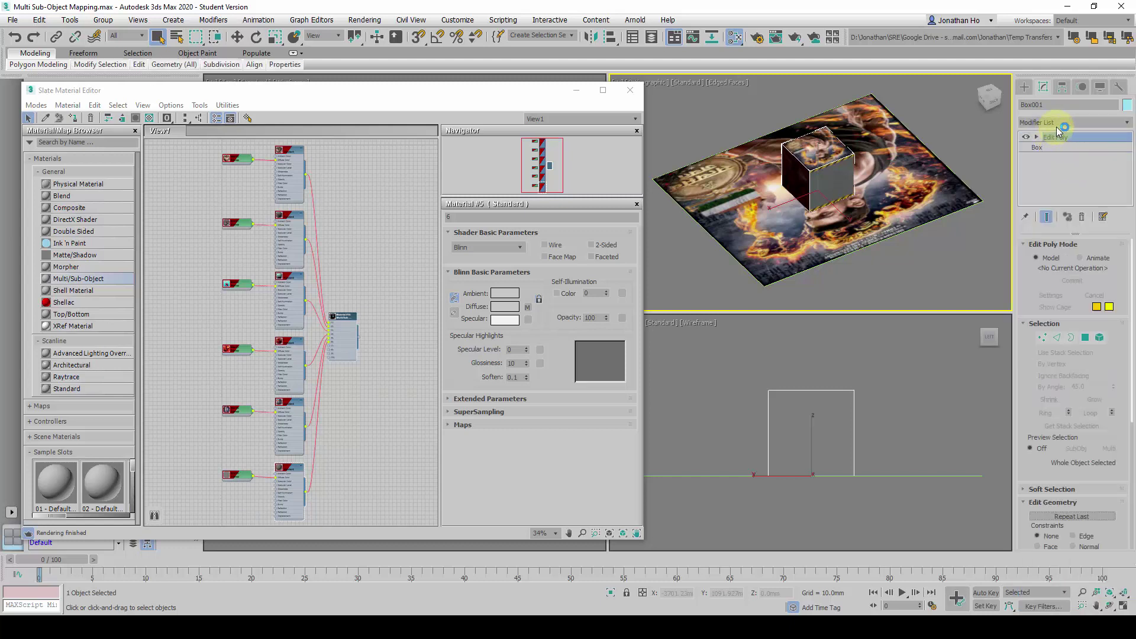
Enter Polygon level and leave only the Polygon: Material IDs rollout expanded
left_click(1037, 137)
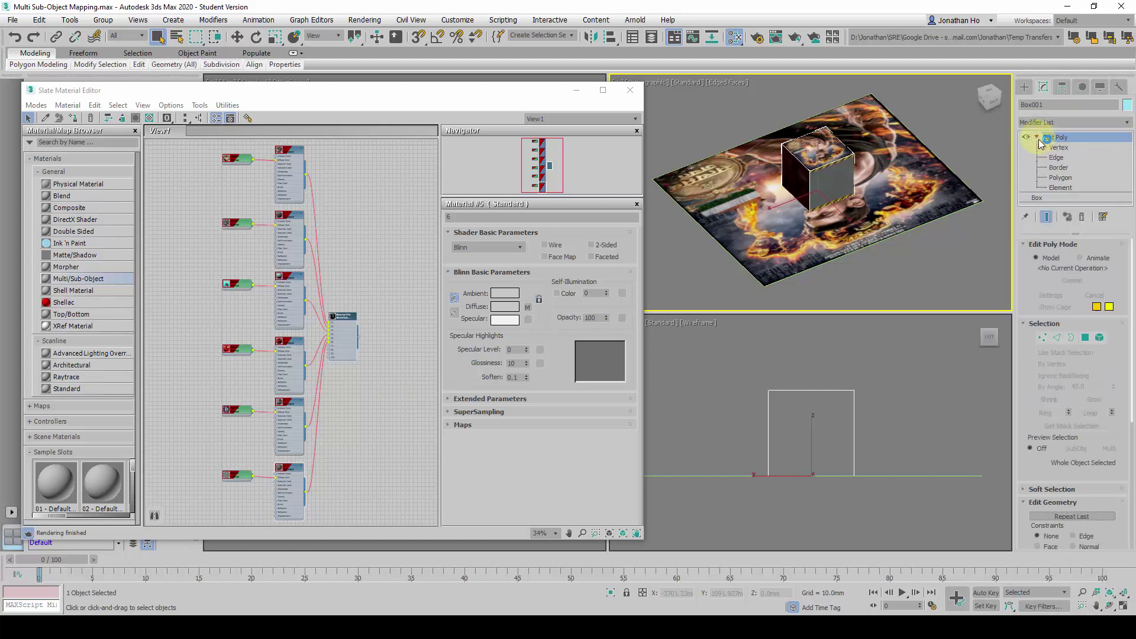
left_click(1064, 178)
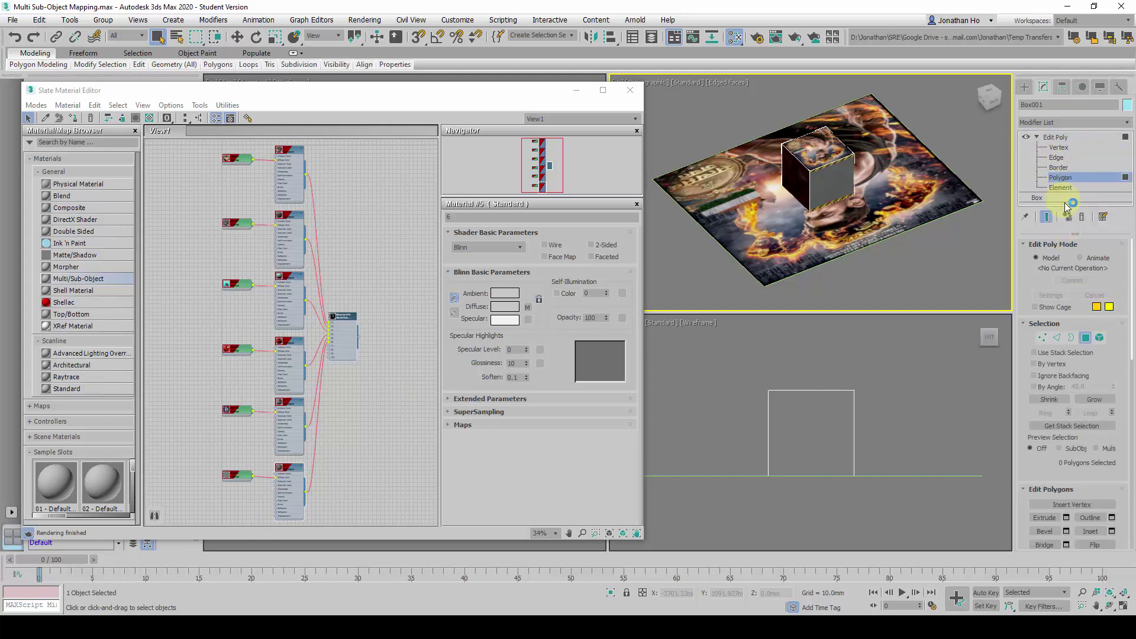
left_click(1067, 245)
left_click(1063, 260)
left_click(1057, 271)
left_click(1055, 296)
left_click(1056, 308)
left_click(1041, 385)
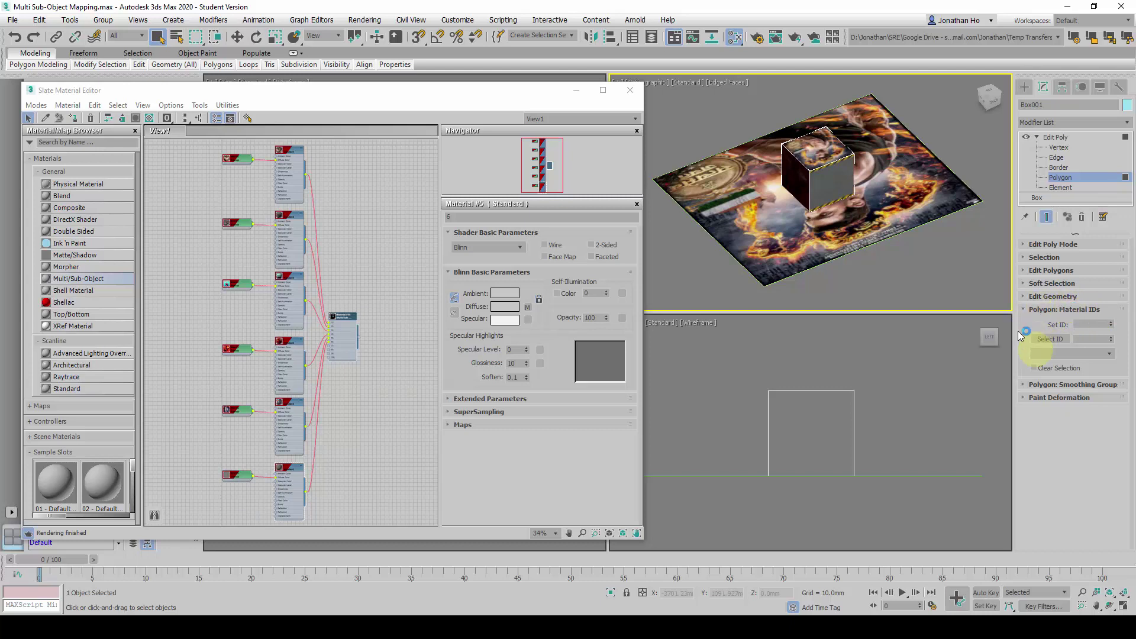
Give the cube's top face material ID 6
left_click(825, 182)
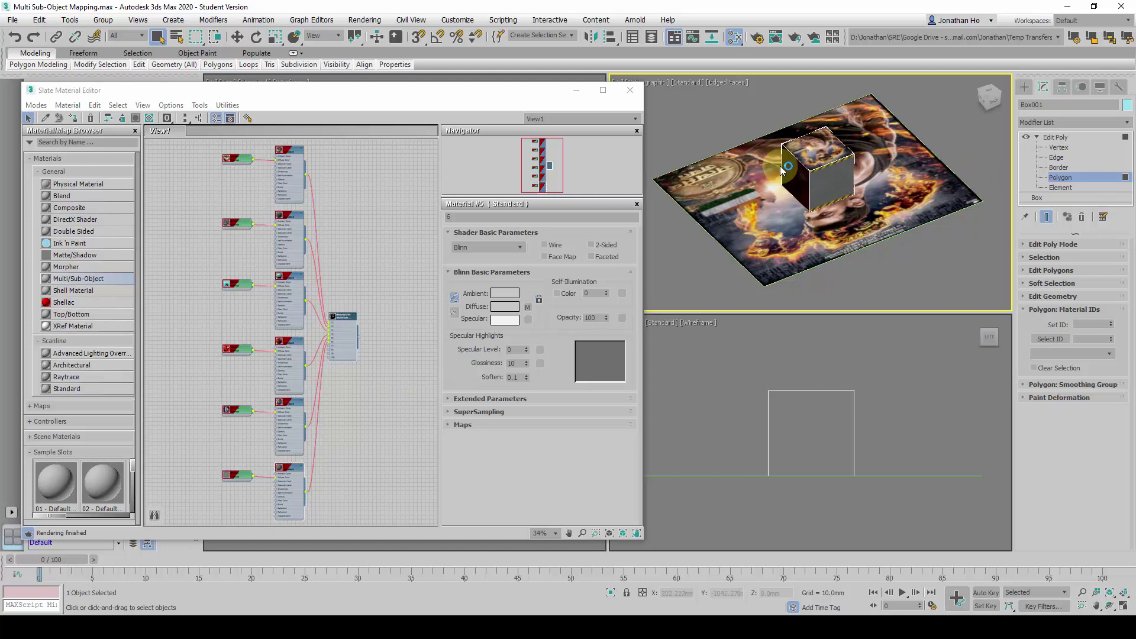
left_click(816, 152)
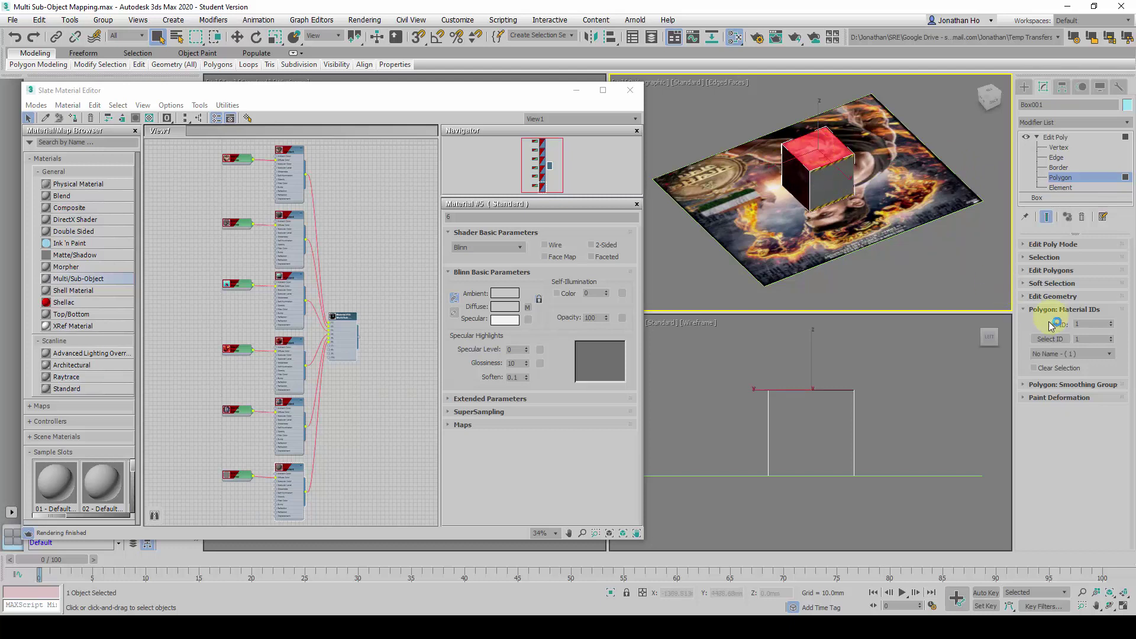
left_click(1092, 324)
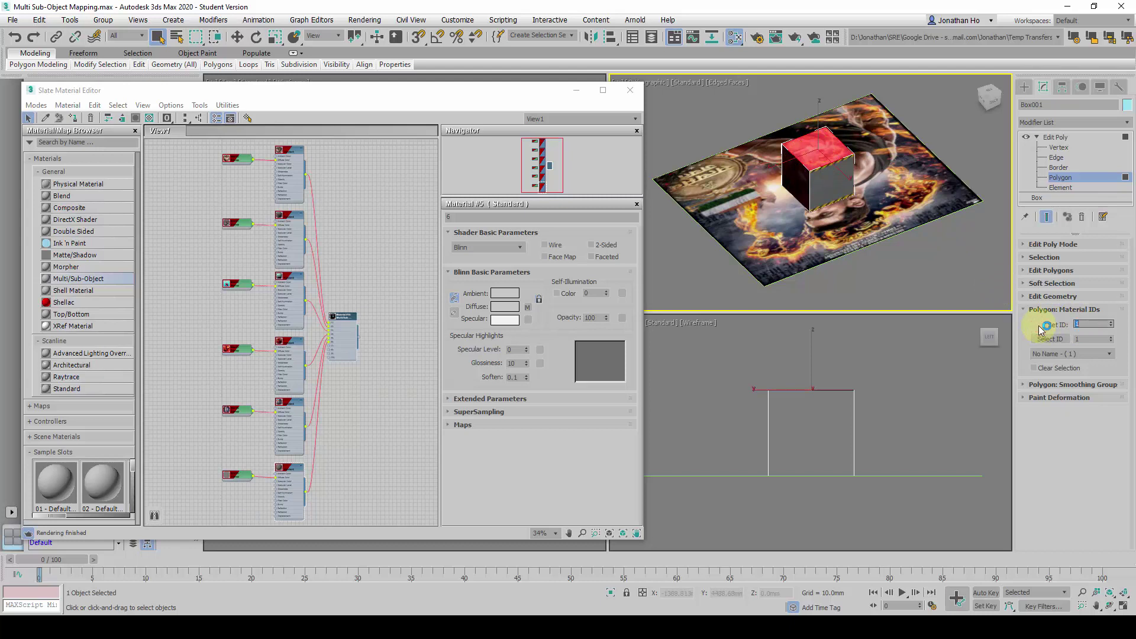
type("6")
key("Return")
Set another cube face to material ID 5 so it shows WARNING
left_click(836, 180)
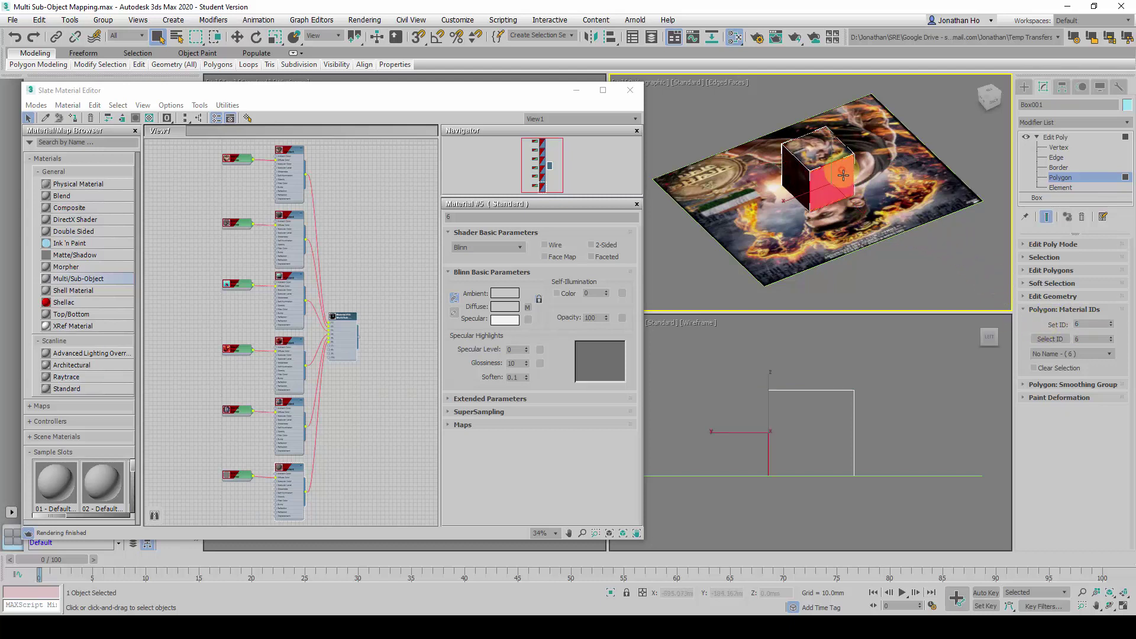
left_click(1077, 324)
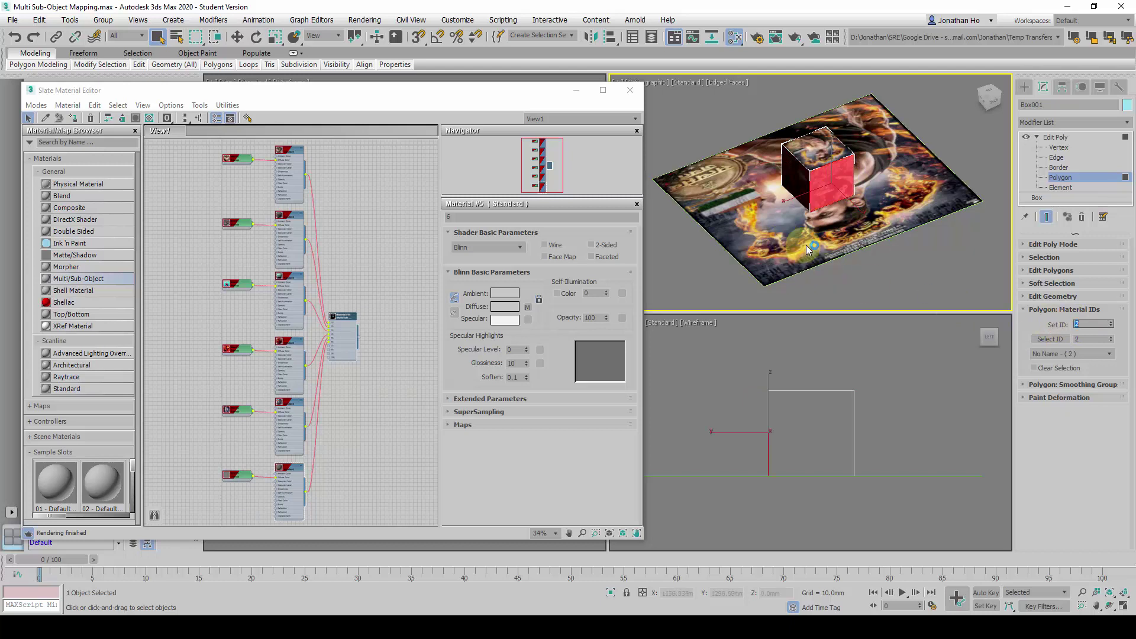
middle_click_drag(807, 244, 850, 218, "alt")
left_click(818, 193)
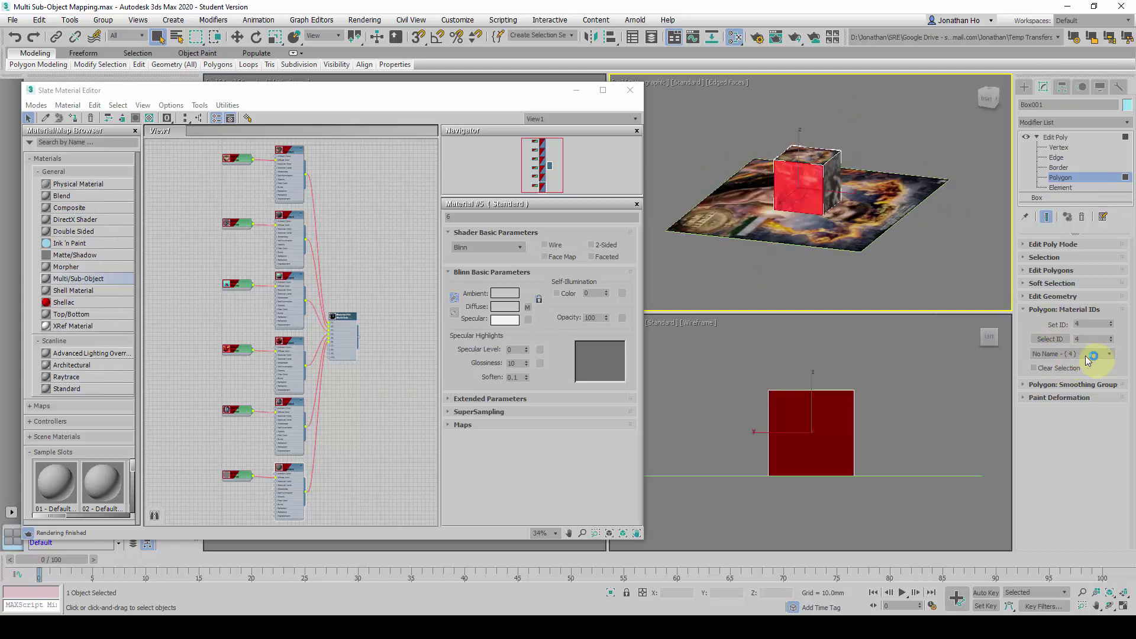
left_click(1088, 324)
type("5")
key("Return")
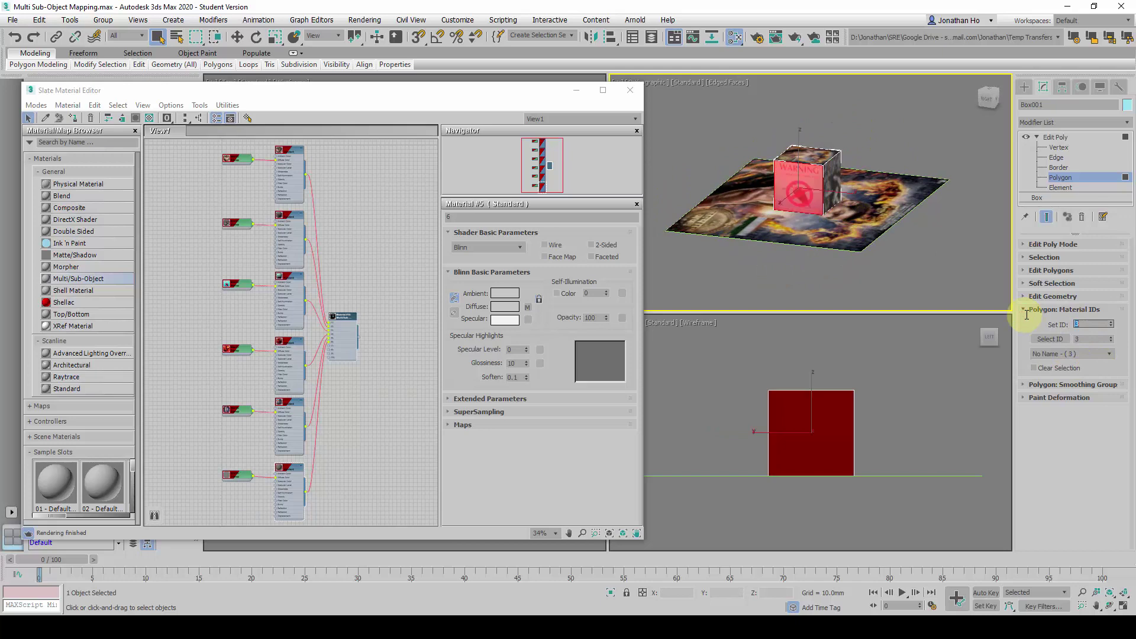
Set a further cube face to material ID 4
middle_click_drag(907, 220, 861, 210, "alt")
left_click(831, 203)
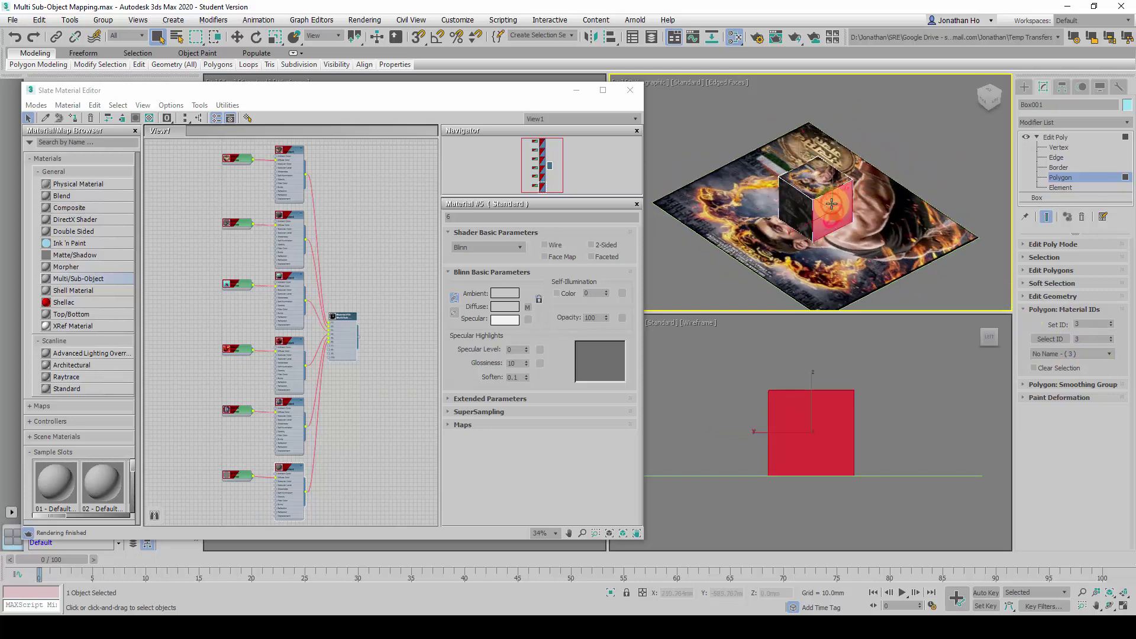
left_click_drag(1086, 321, 1044, 330)
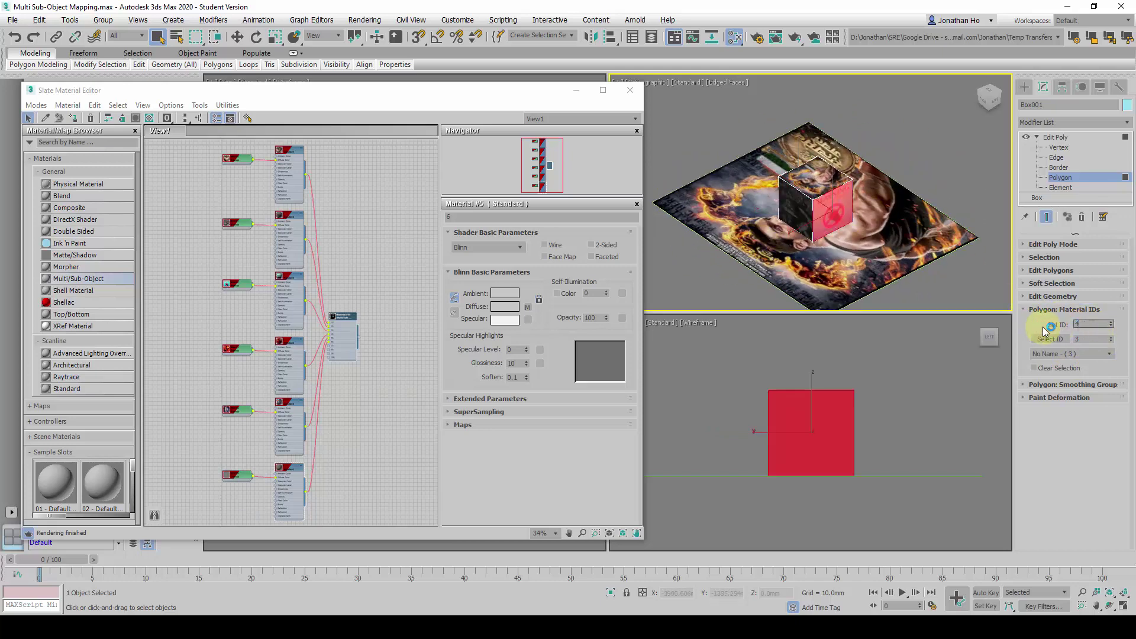
type("4")
key("Return")
Check the next face's material ID, then exit Polygon level and collapse Edit Poly
middle_click_drag(887, 218, 863, 220, "alt")
left_click(863, 220)
left_click(1086, 320)
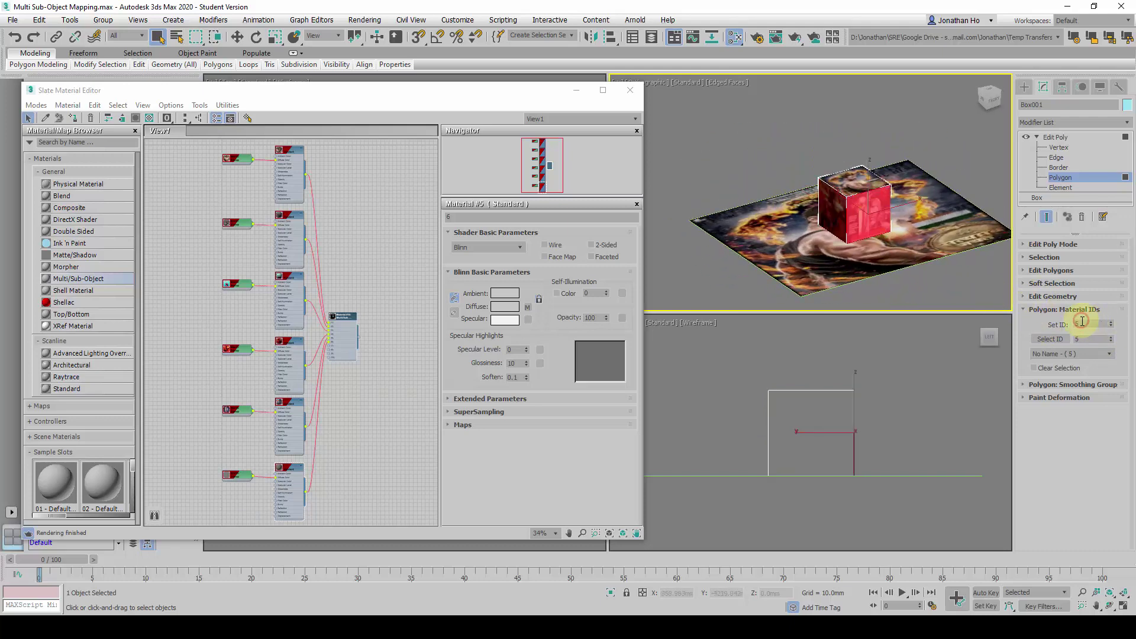
left_click_drag(1082, 321, 1051, 322)
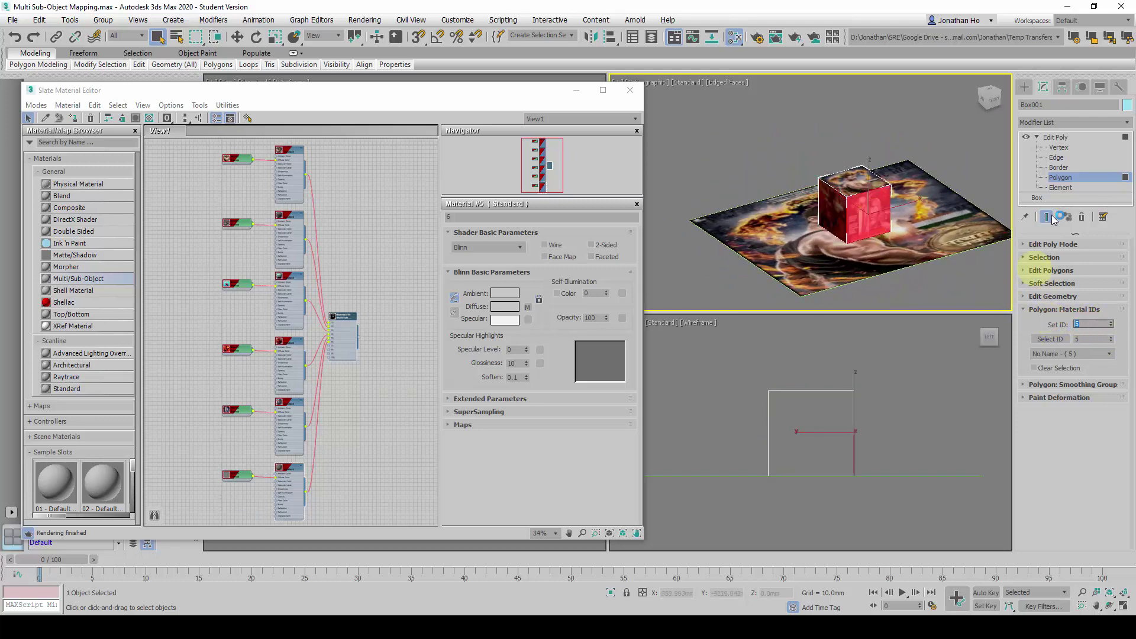
left_click(1078, 137)
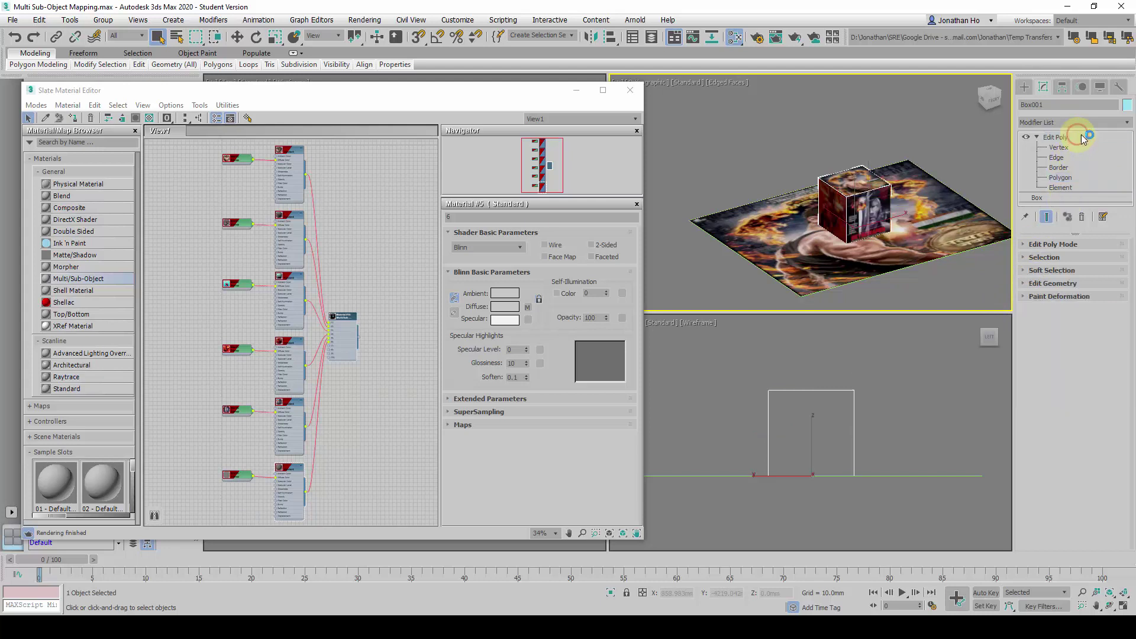
left_click(1038, 138)
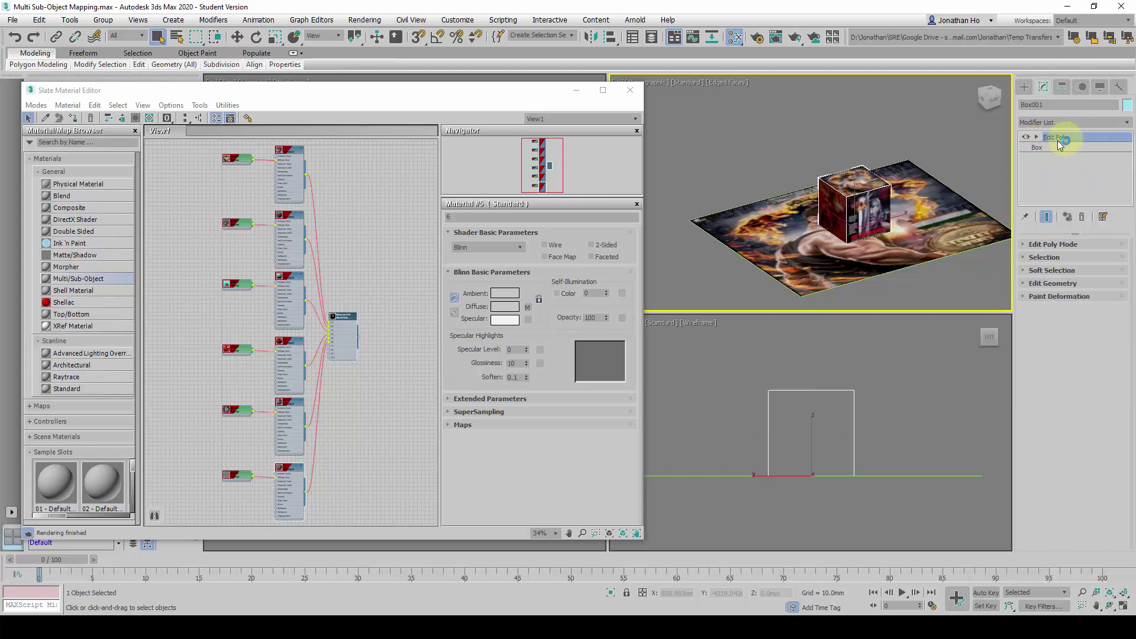
Select Plane001 and add an Edit Poly modifier to it
left_click(978, 173)
left_click(949, 242)
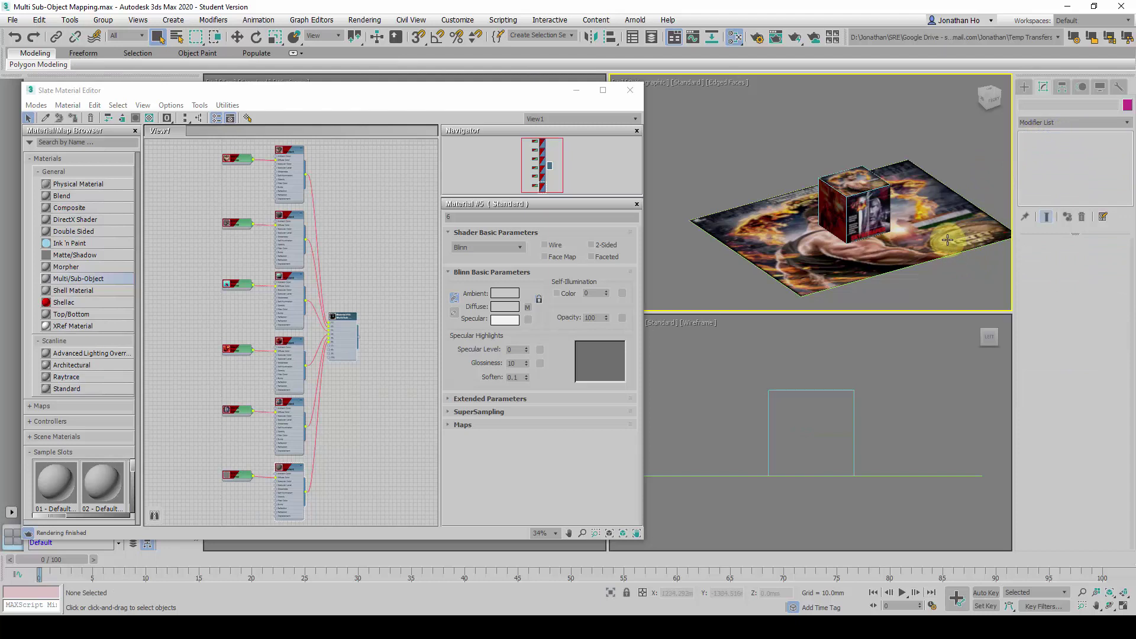
middle_click_drag(910, 267, 798, 227, "alt")
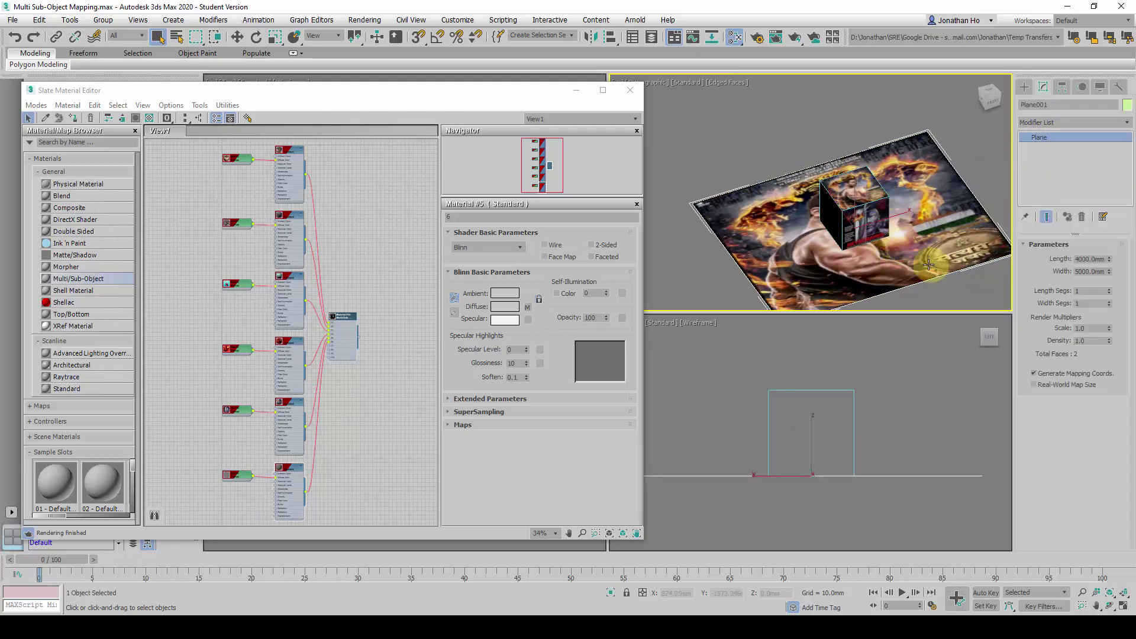
middle_click_drag(895, 235, 869, 208)
left_click(1070, 122)
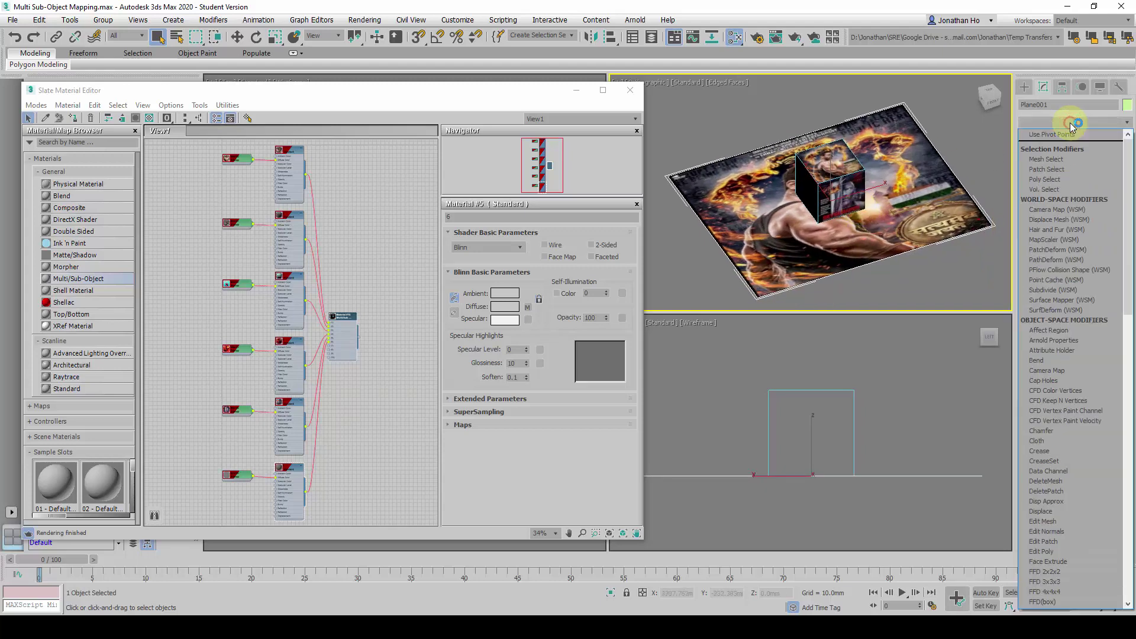
key("e")
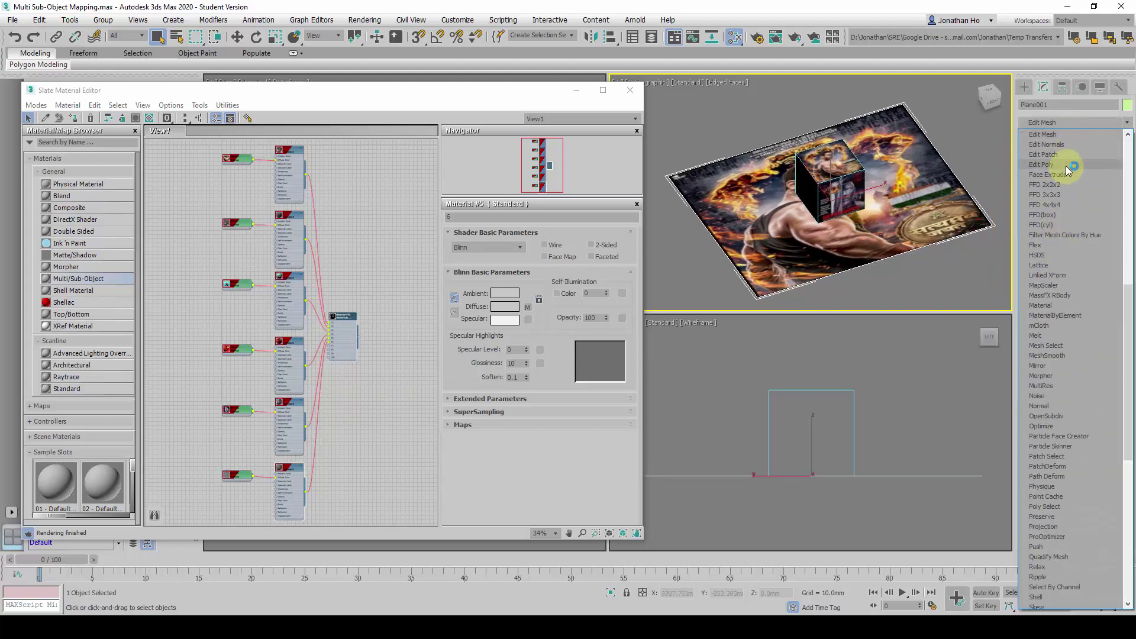
left_click(1042, 164)
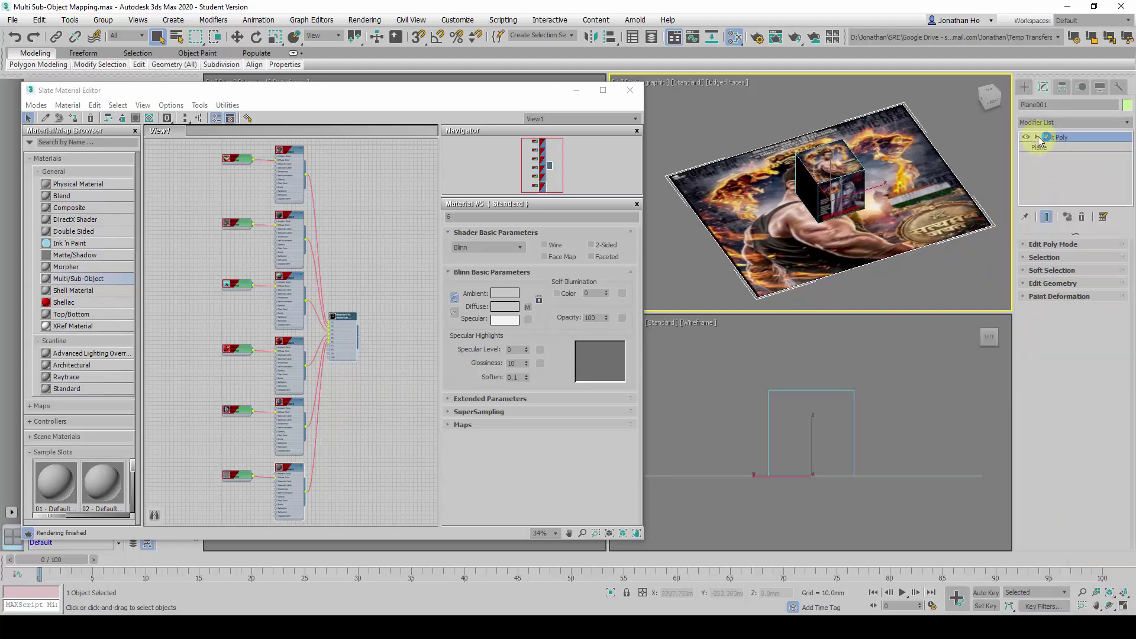
Set the plane's polygon to material ID 6 for the hazard-tape border, then exit Polygon level
left_click(1037, 138)
left_click(1059, 178)
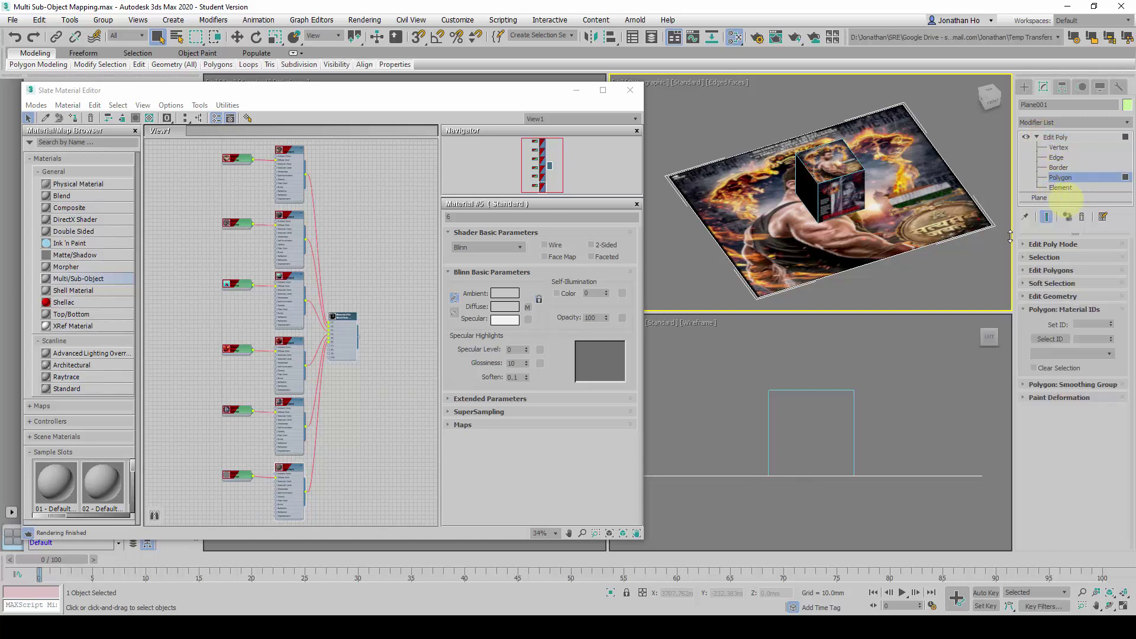
left_click(946, 209)
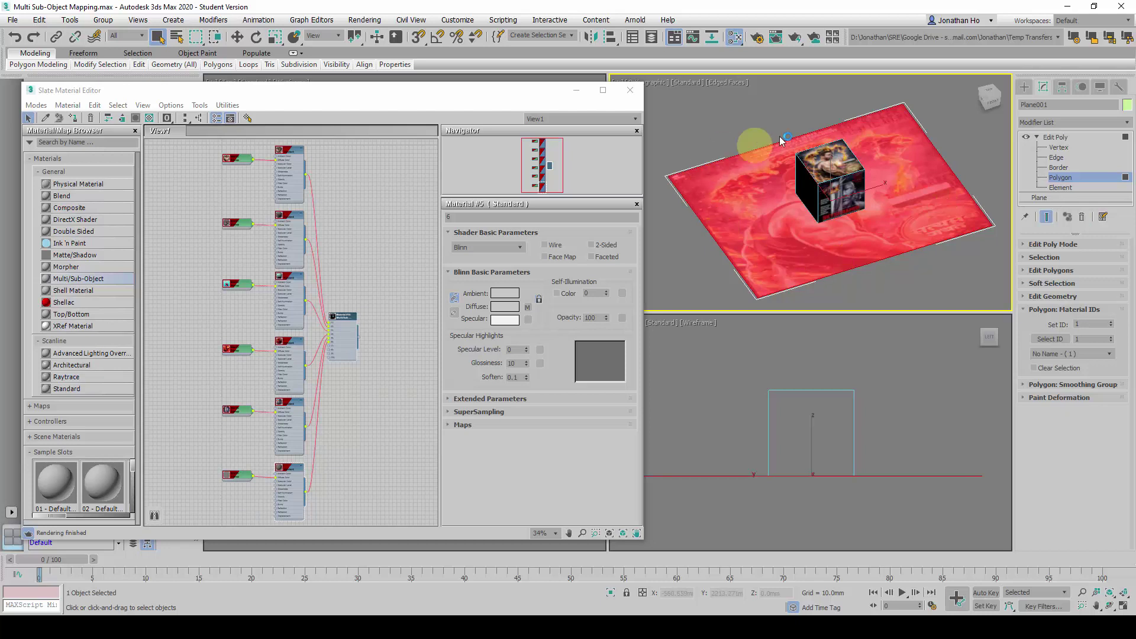
left_click(1080, 324)
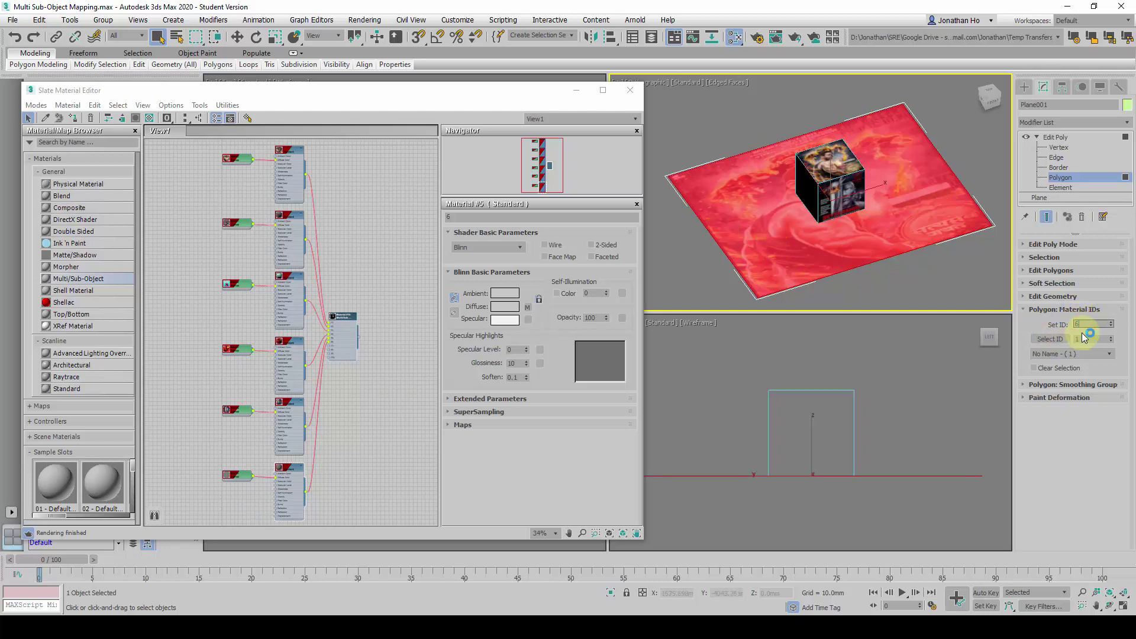
type("6")
key("Return")
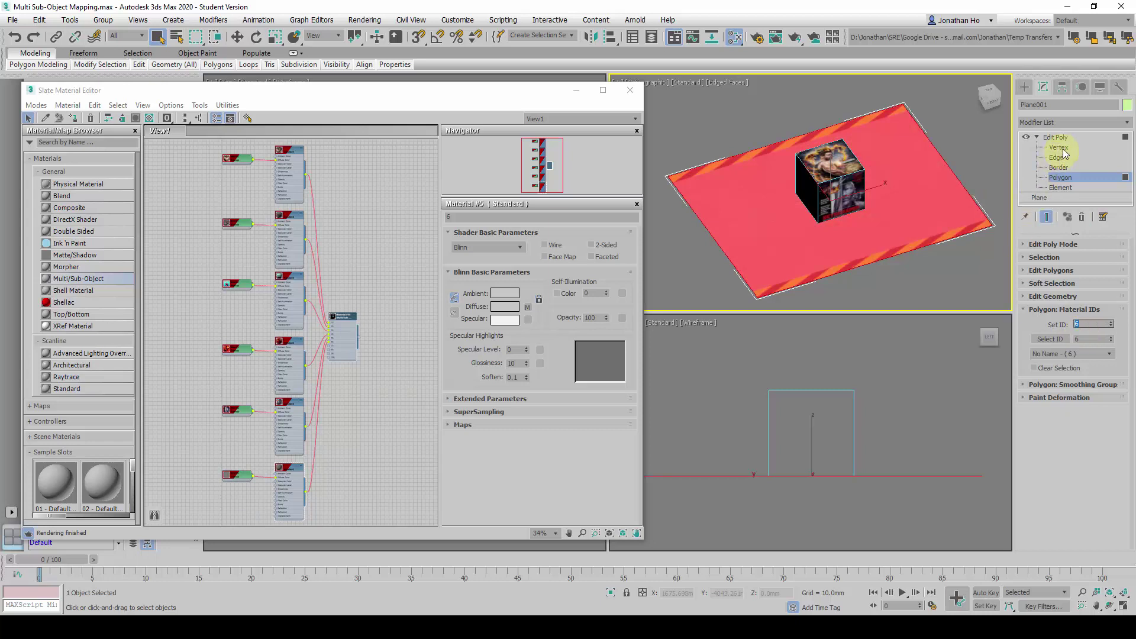
left_click(1055, 137)
left_click(949, 284)
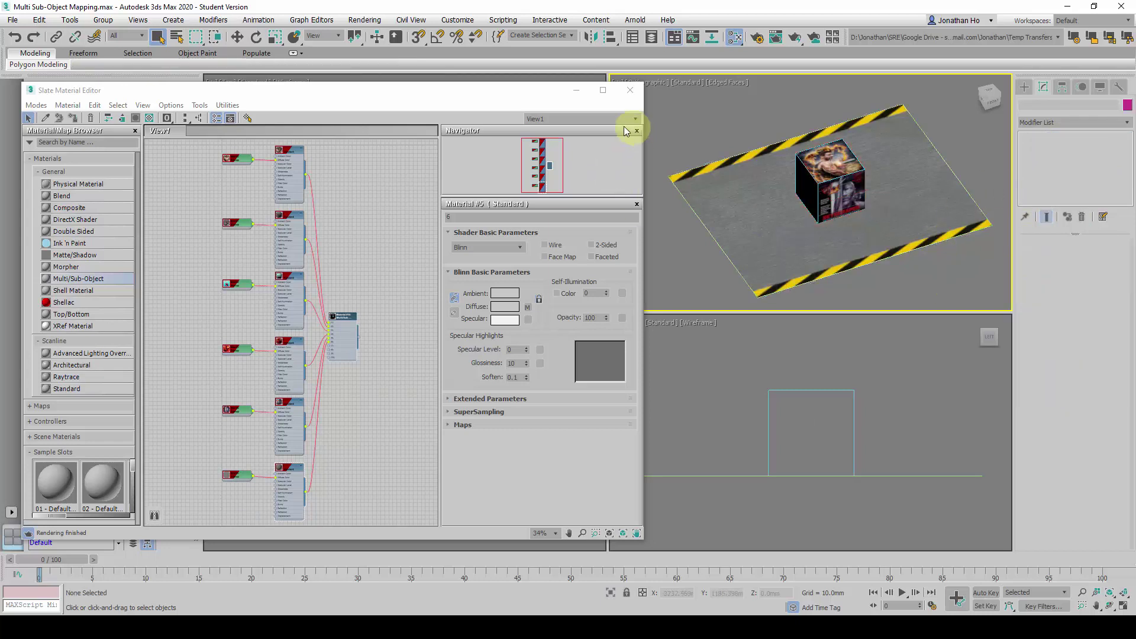
left_click_drag(529, 101, 495, 100)
middle_click_drag(802, 169, 759, 164)
scroll(343, 356, "up", 5)
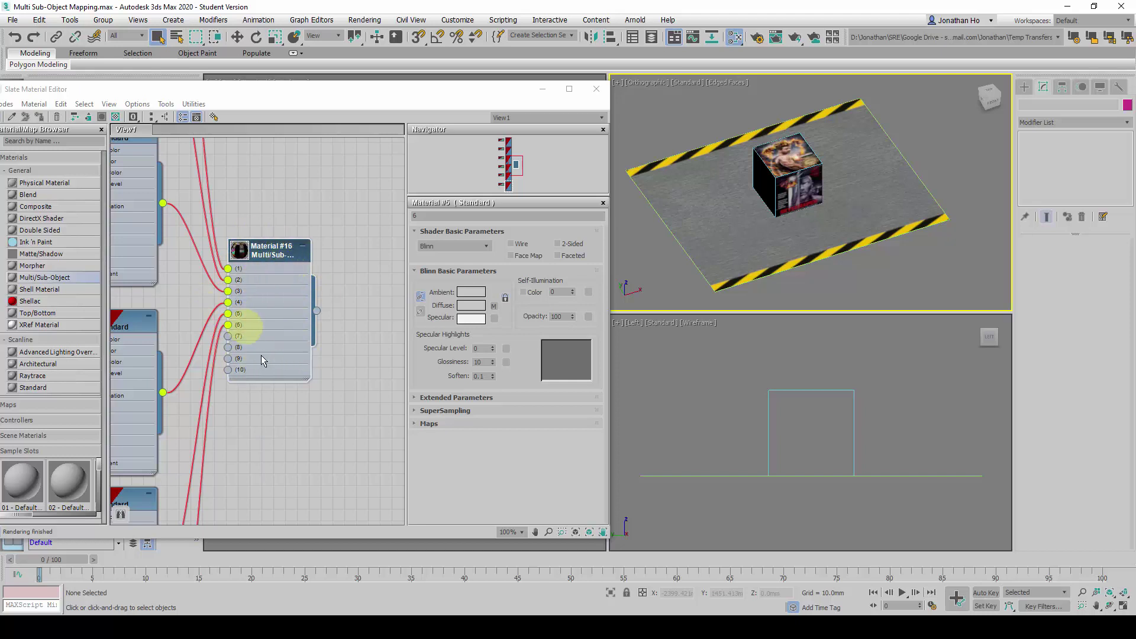
middle_click_drag(263, 355, 268, 358)
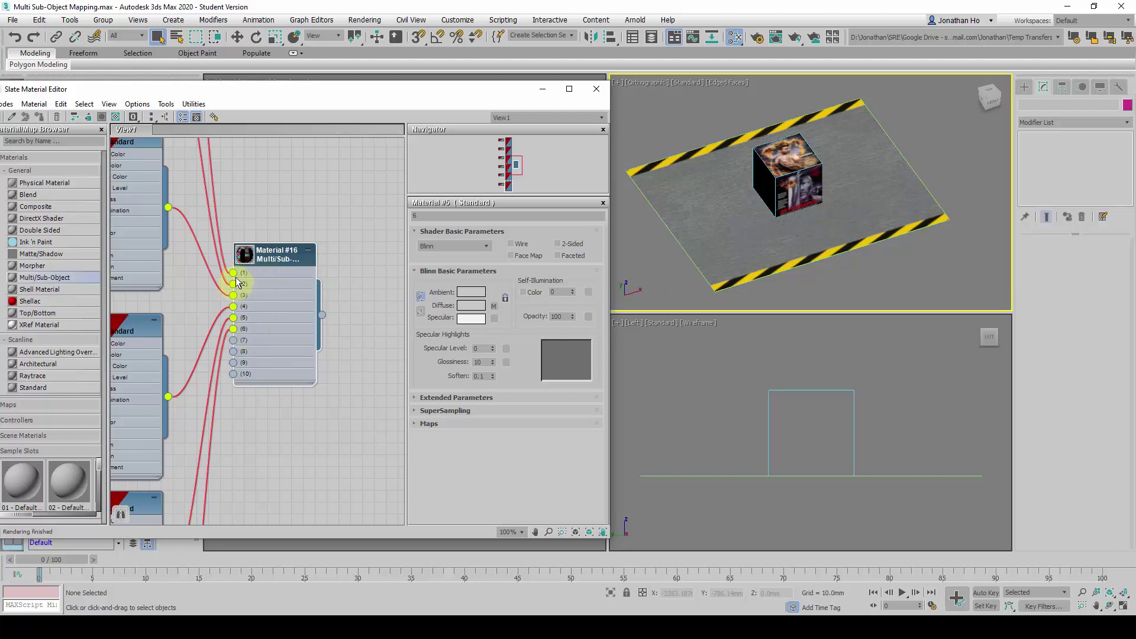
scroll(282, 285, "up", 2)
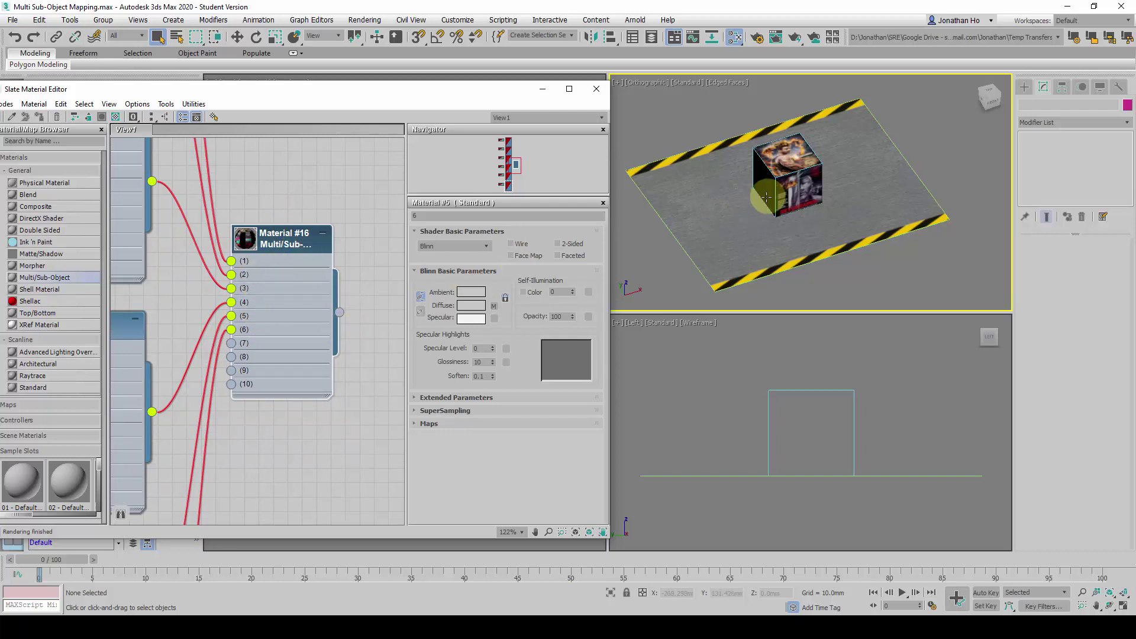
scroll(762, 165, "up", 3)
scroll(761, 166, "down", 3)
middle_click_drag(762, 166, 839, 158, "alt")
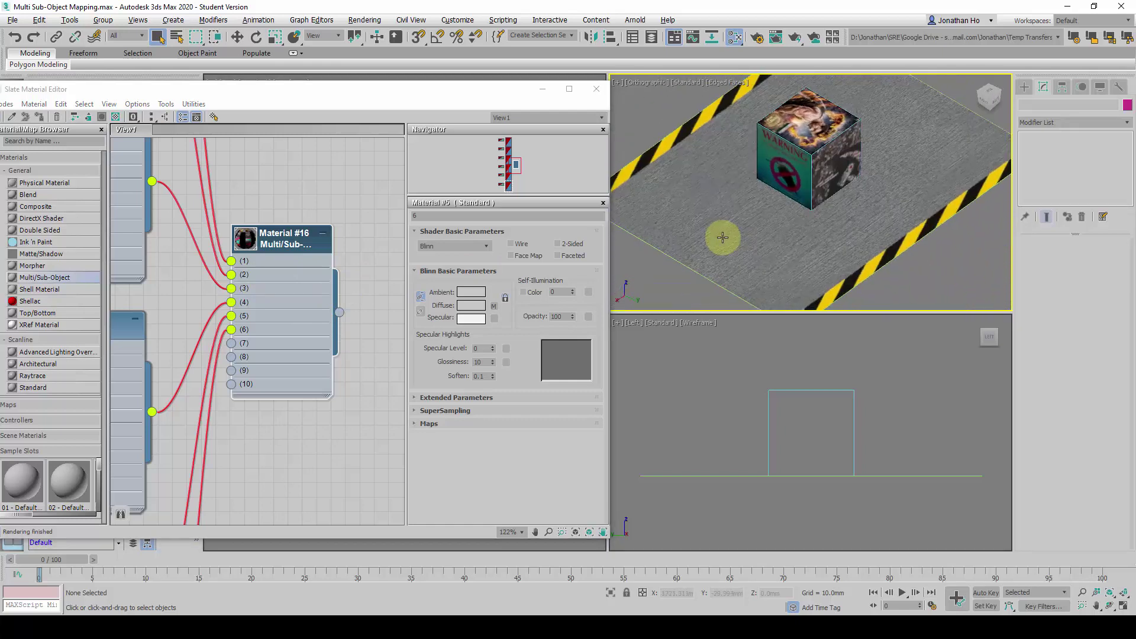
scroll(738, 220, "up", 2)
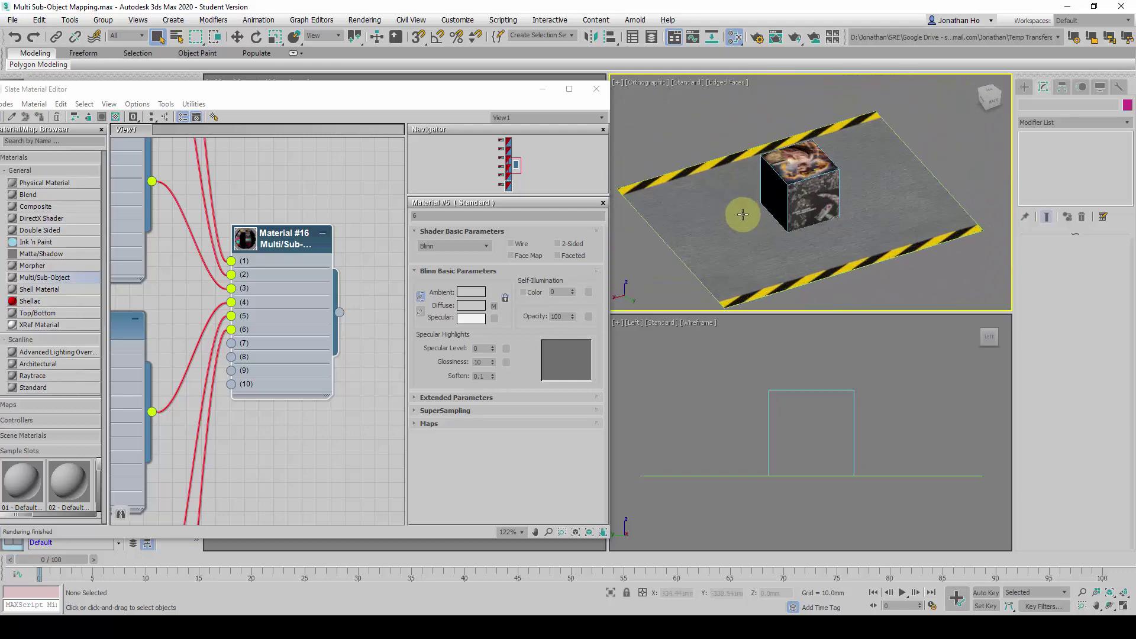